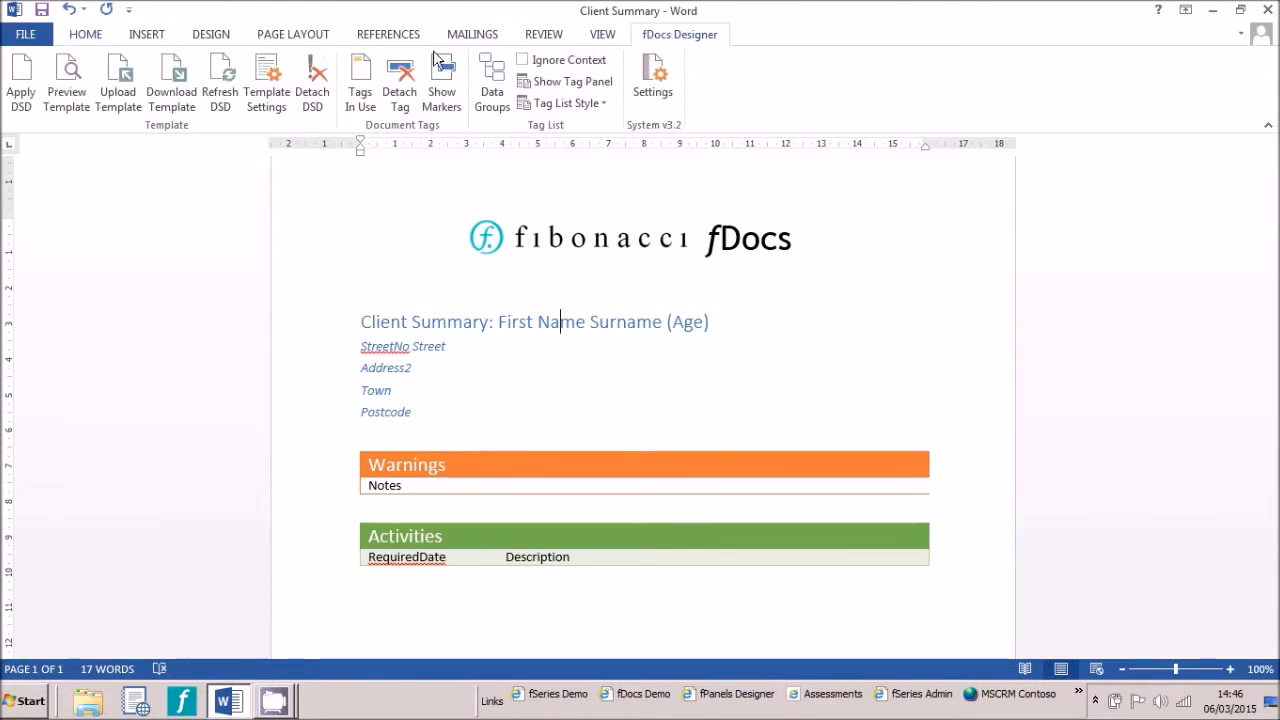
Apply the FamilyActivities data set definition, filtering the list by the Family category
{"action": "left_click", "coordinate": [22, 92]}
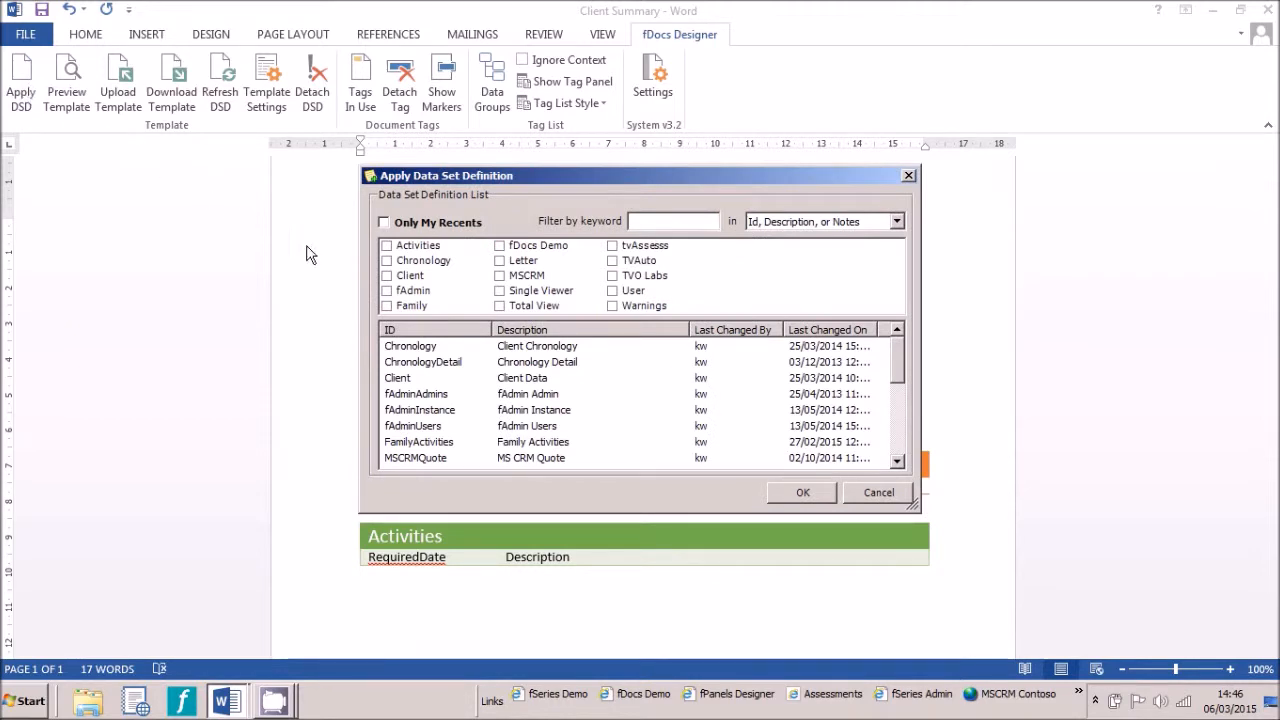
{"action": "left_click", "coordinate": [386, 306]}
{"action": "left_click", "coordinate": [410, 346]}
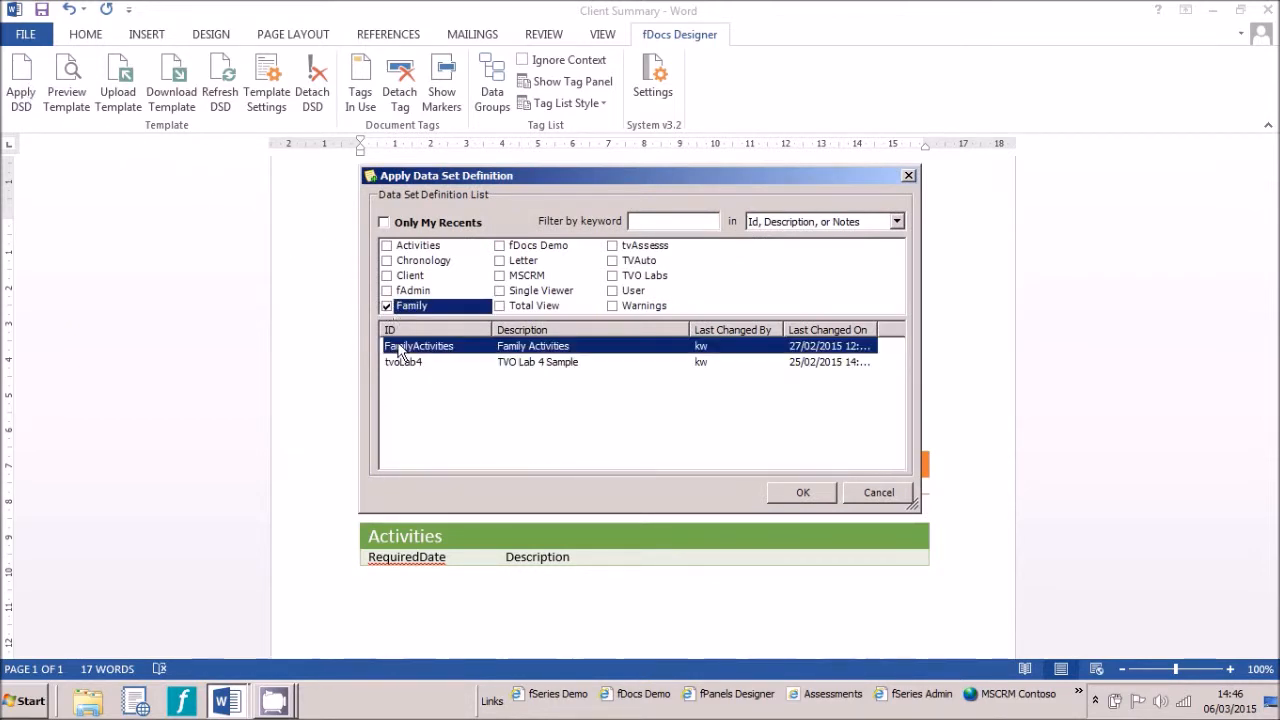
{"action": "left_click", "coordinate": [805, 491]}
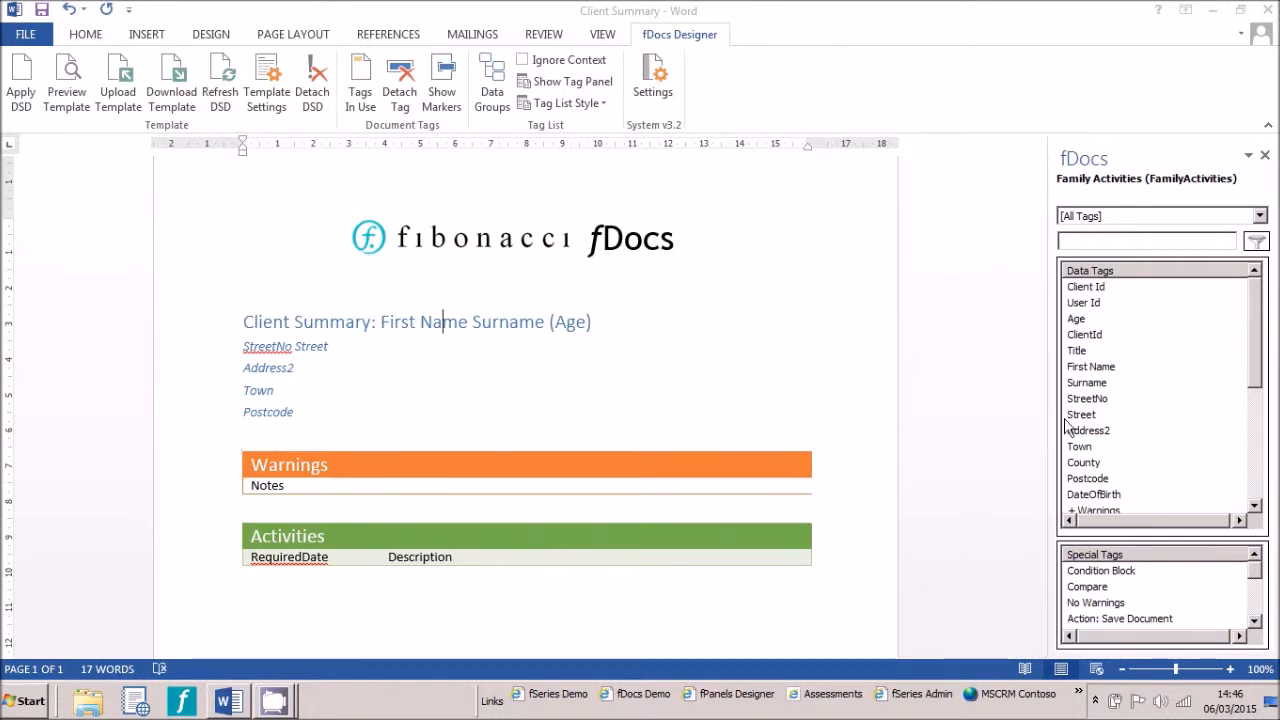
Tag the "First Name" text in the title with the First Name data tag
{"action": "mouse_move", "coordinate": [1248, 335]}
{"action": "left_mouse_down"}
{"action": "mouse_move", "coordinate": [1256, 403]}
{"action": "mouse_move", "coordinate": [1246, 337]}
{"action": "left_mouse_up"}
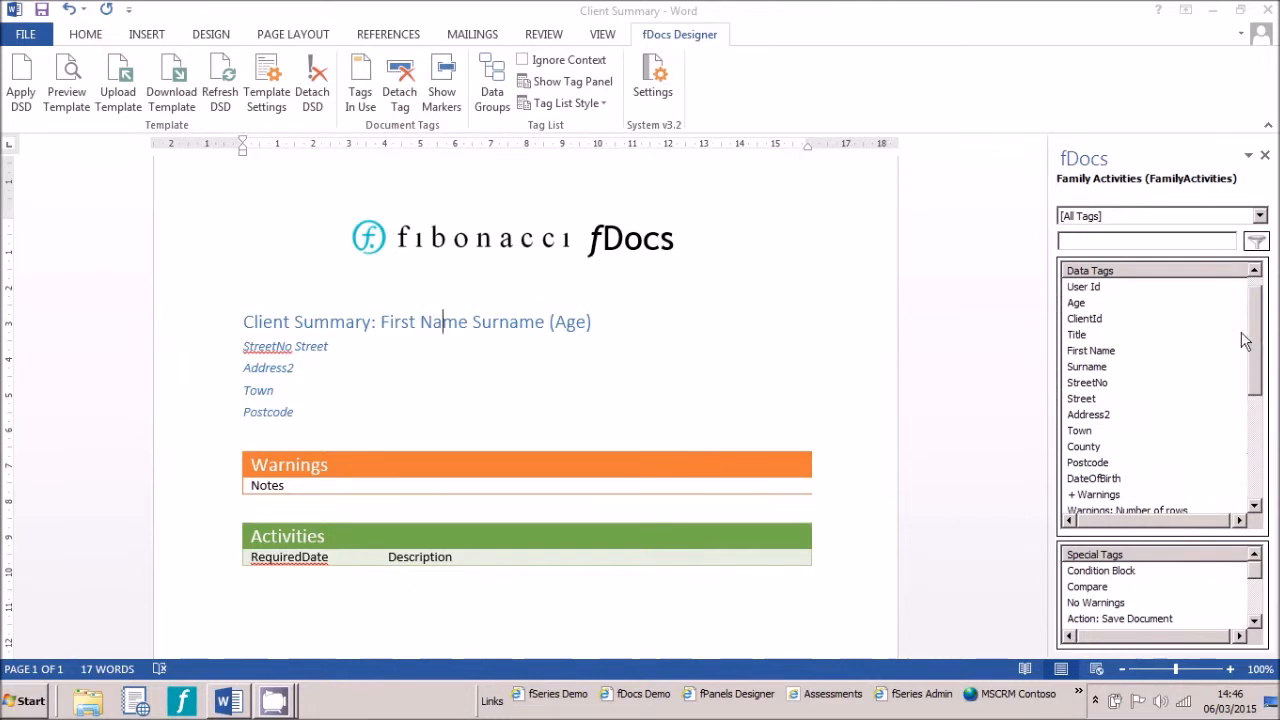
{"action": "left_click_drag", "start_coordinate": [380, 322], "coordinate": [472, 322]}
{"action": "double_click", "coordinate": [1091, 366]}
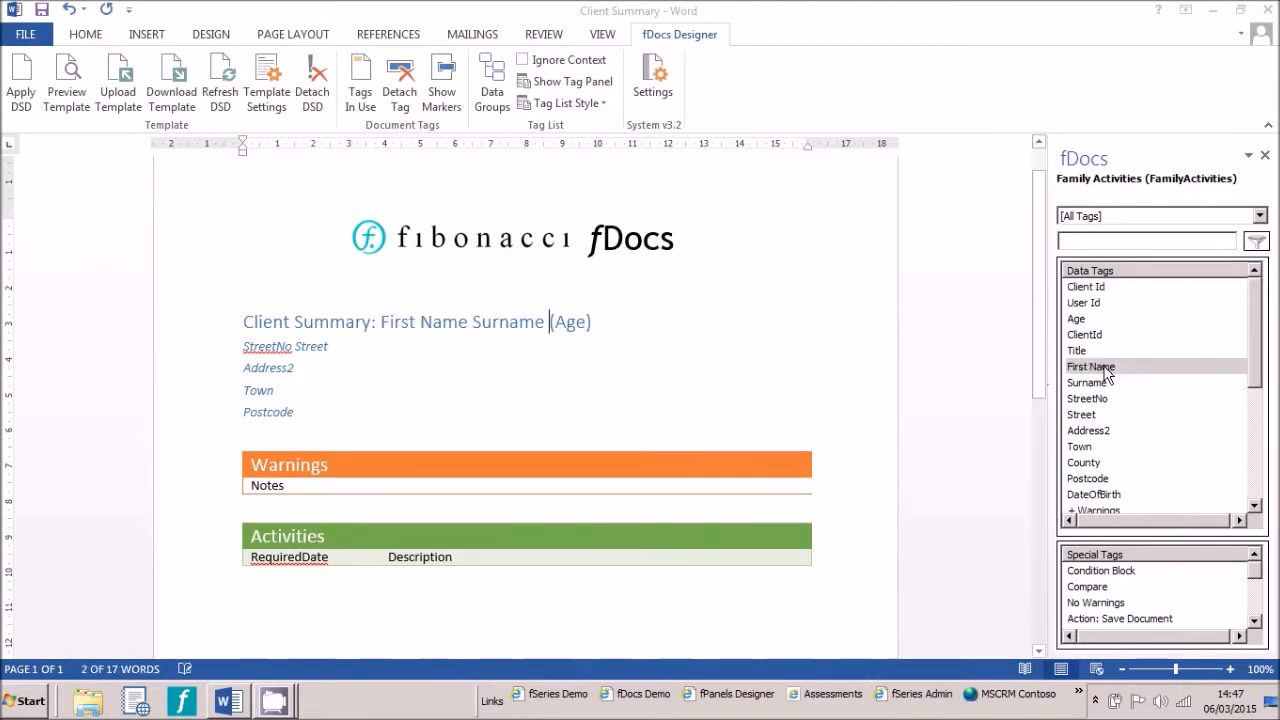
{"action": "left_click", "coordinate": [447, 320]}
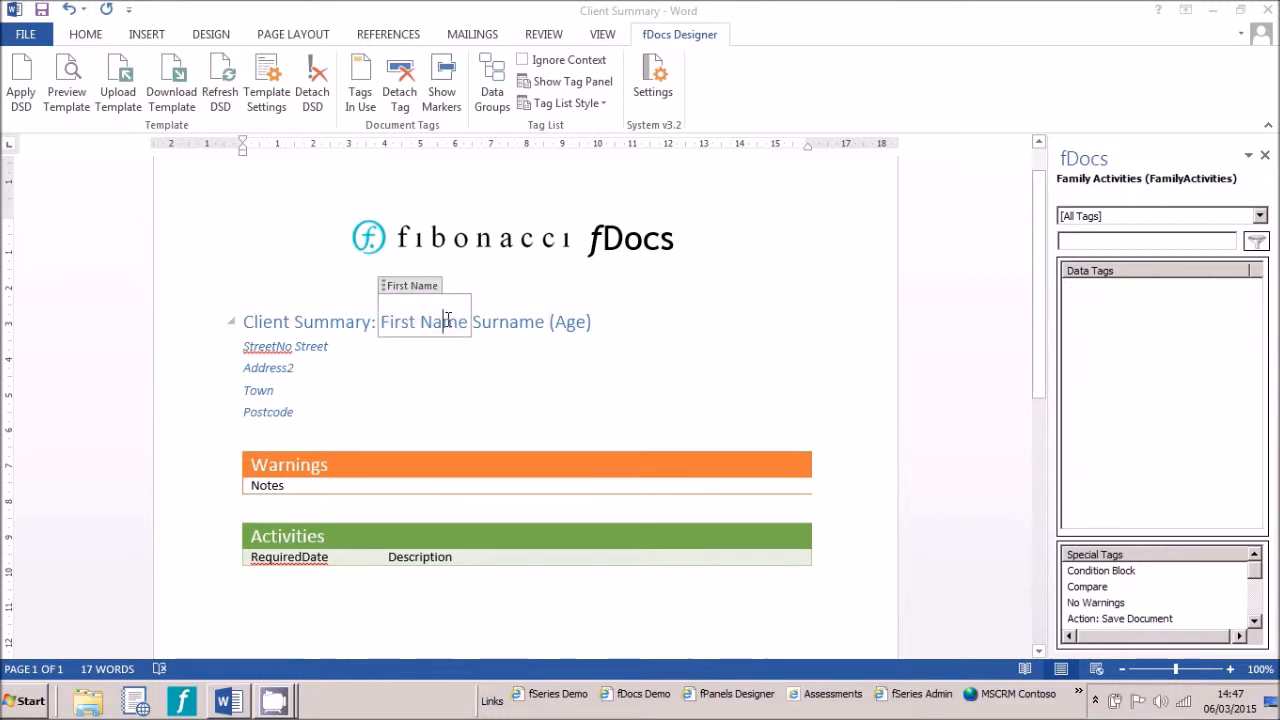
Tag the Surname and Age words in the title with the Surname and Age data tags
{"action": "double_click", "coordinate": [508, 322]}
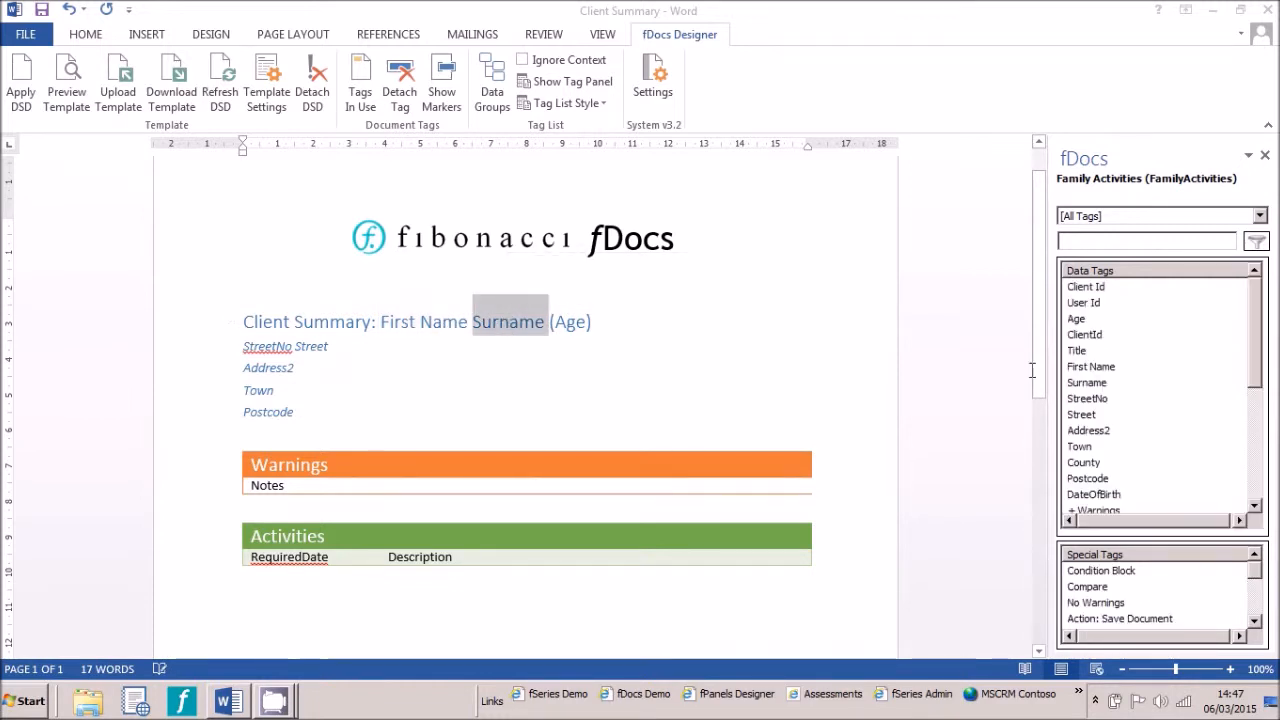
{"action": "double_click", "coordinate": [1100, 385]}
{"action": "double_click", "coordinate": [570, 322]}
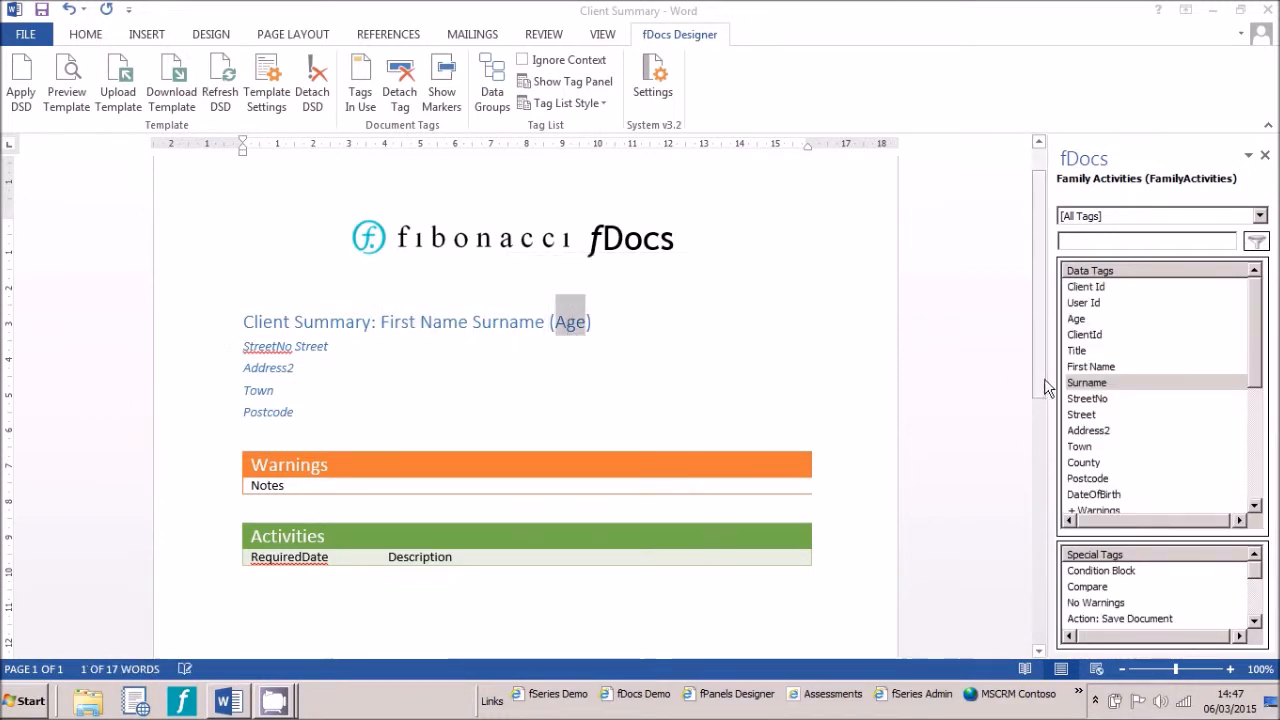
{"action": "double_click", "coordinate": [1086, 320]}
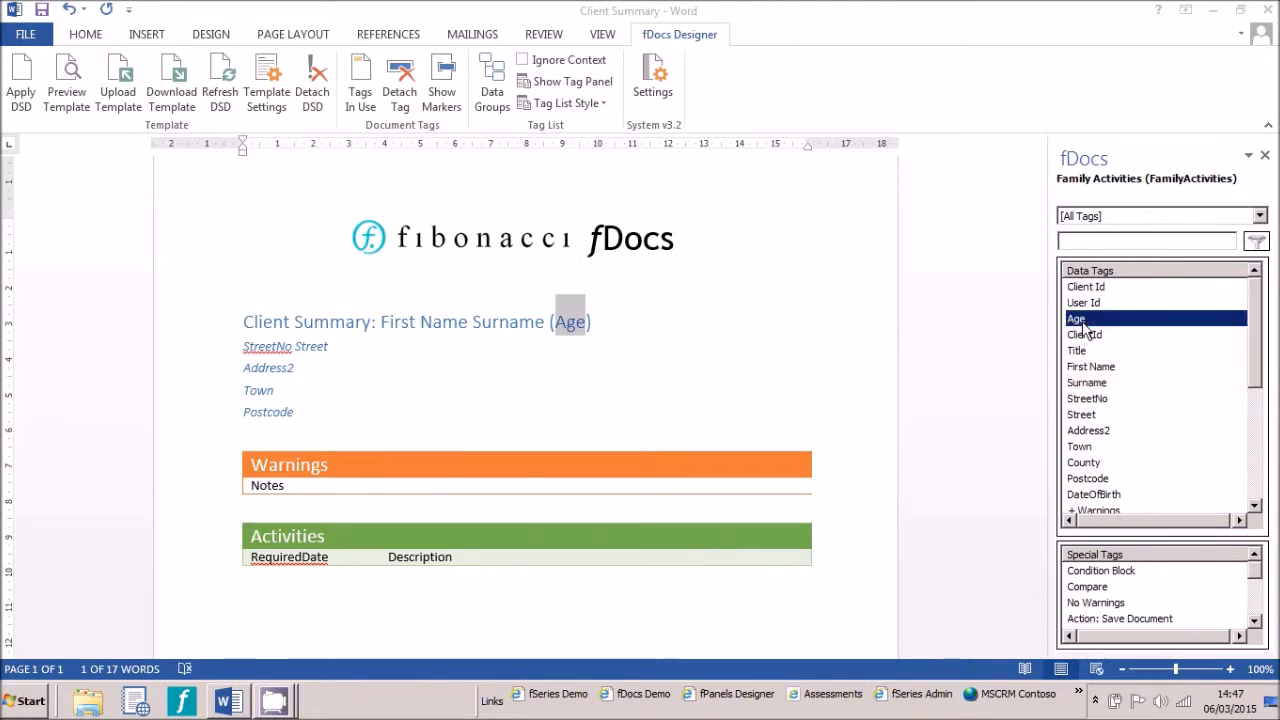
Tag the StreetNo and Street words in the first address line with their matching data tags
{"action": "double_click", "coordinate": [262, 346]}
{"action": "double_click", "coordinate": [1086, 398]}
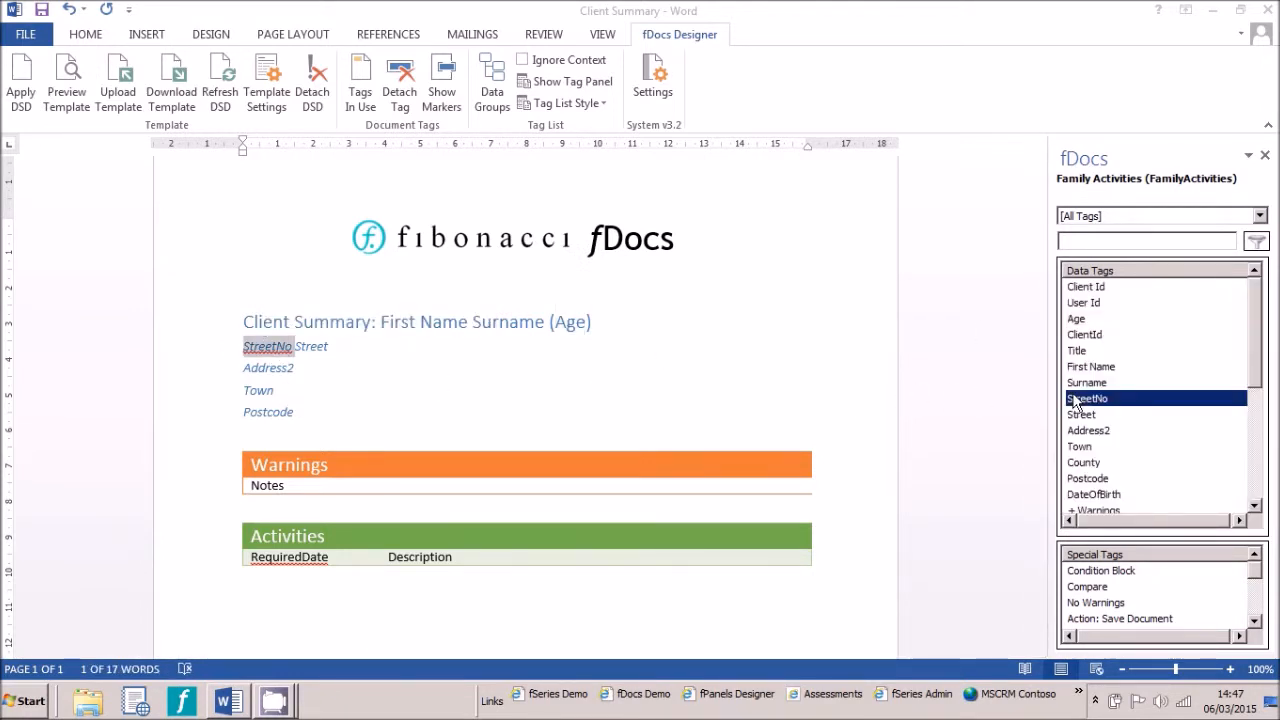
{"action": "double_click", "coordinate": [311, 346]}
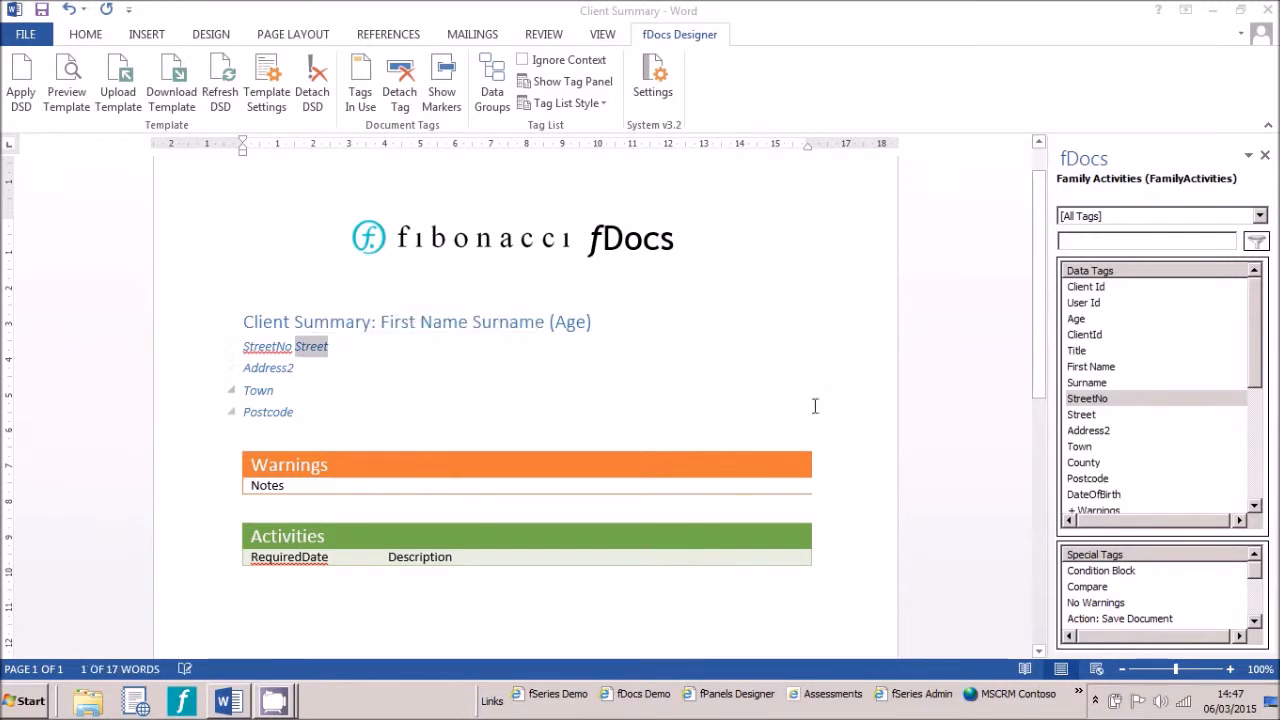
{"action": "double_click", "coordinate": [1084, 414]}
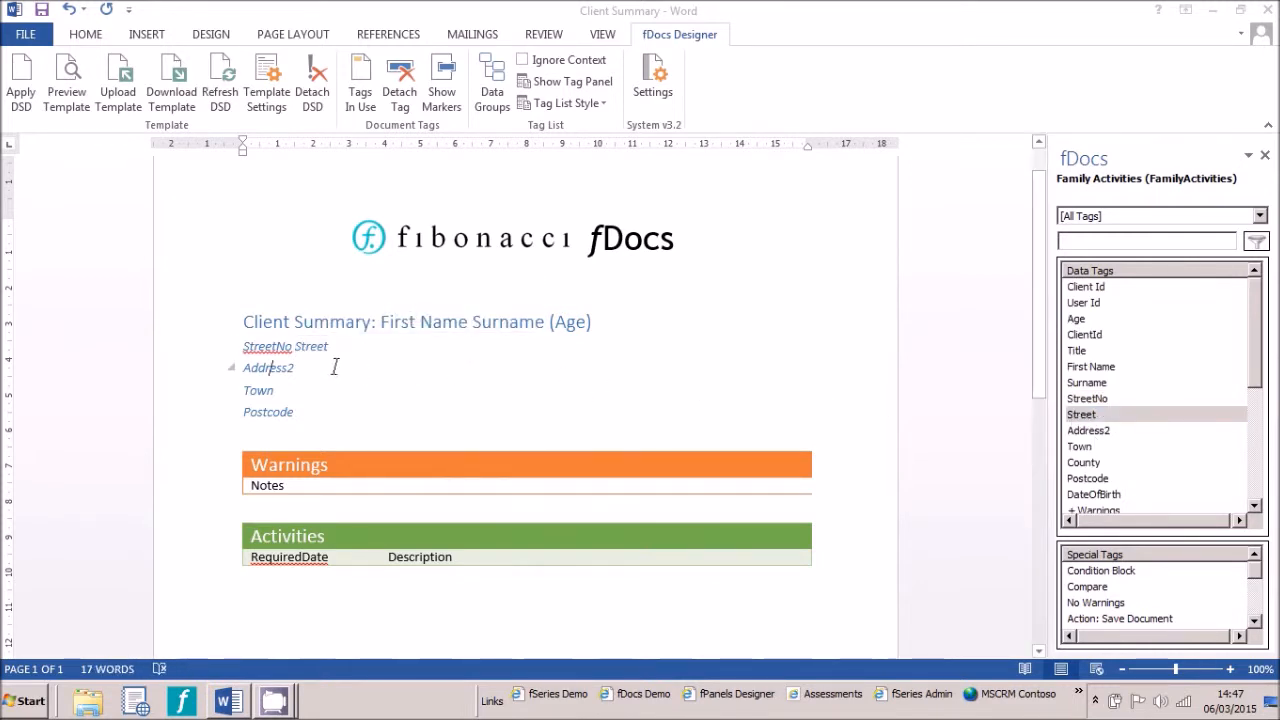
Tag the Address2 and Town address lines with the Address2 and Town data tags
{"action": "double_click", "coordinate": [268, 367]}
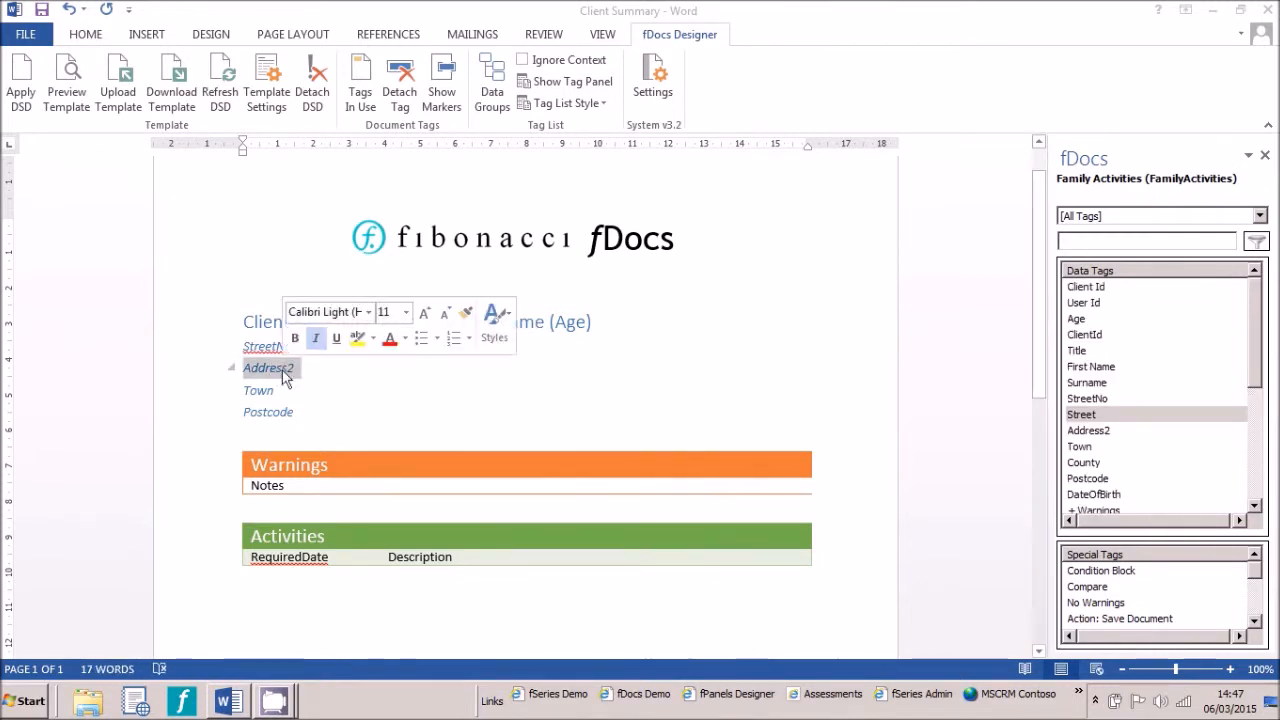
{"action": "double_click", "coordinate": [1090, 430]}
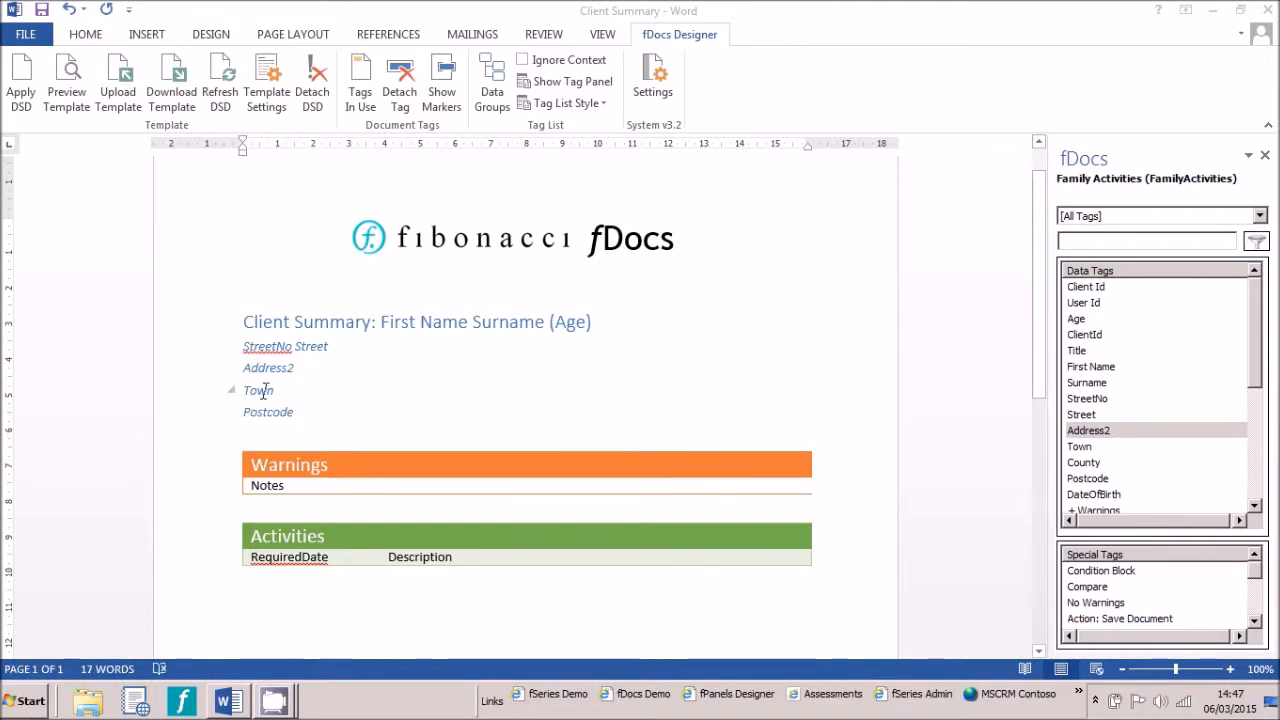
{"action": "double_click", "coordinate": [265, 390]}
{"action": "left_click", "coordinate": [1080, 447]}
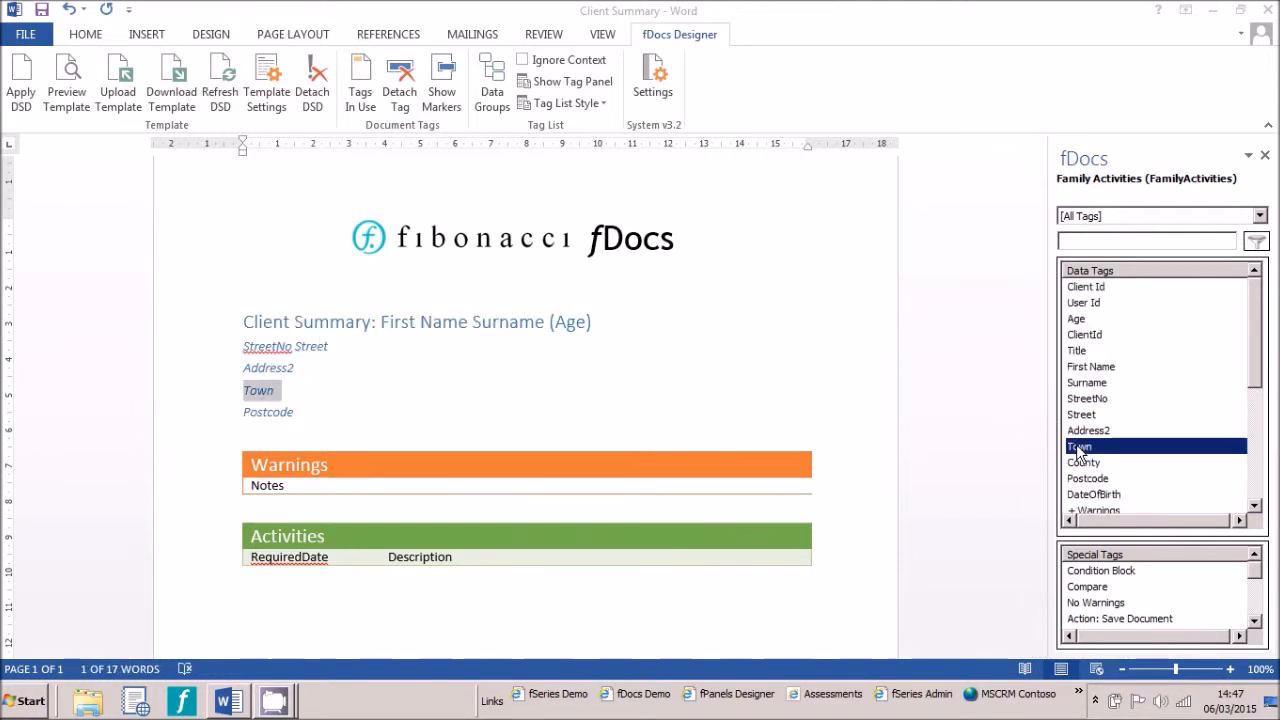
{"action": "double_click", "coordinate": [1080, 447]}
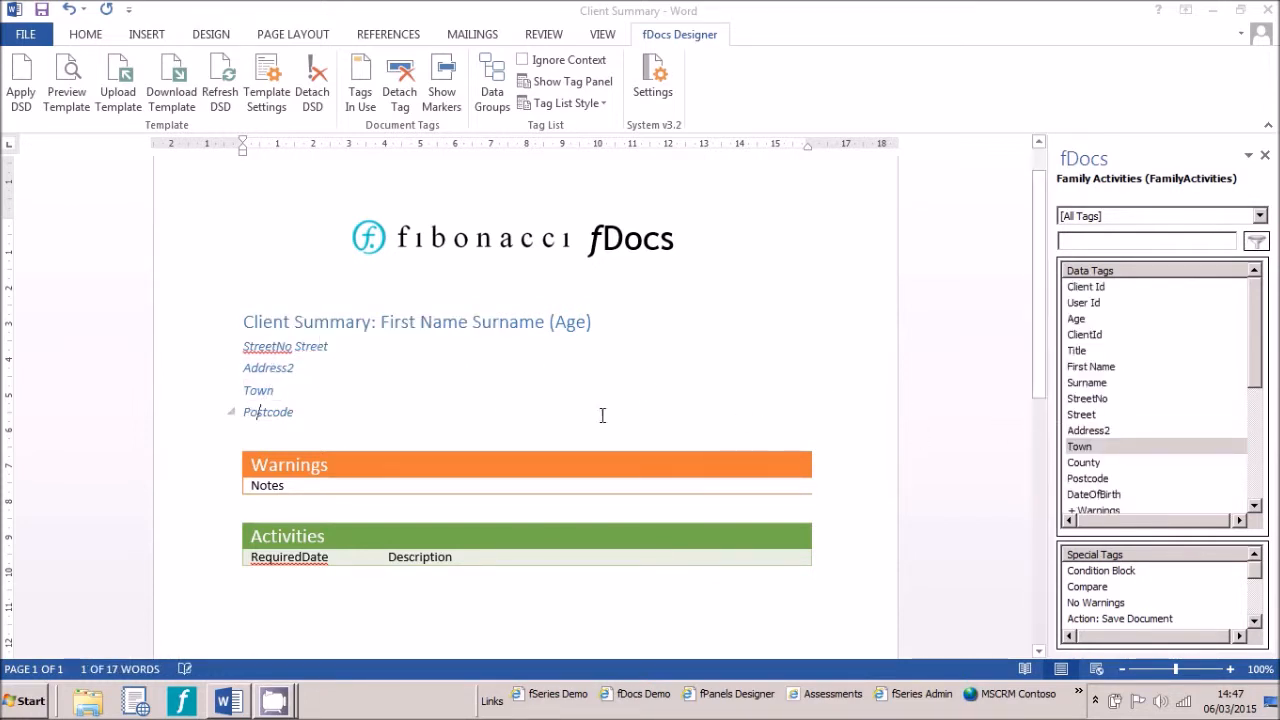
Tag the Postcode address line with the Postcode data tag
{"action": "double_click", "coordinate": [268, 415]}
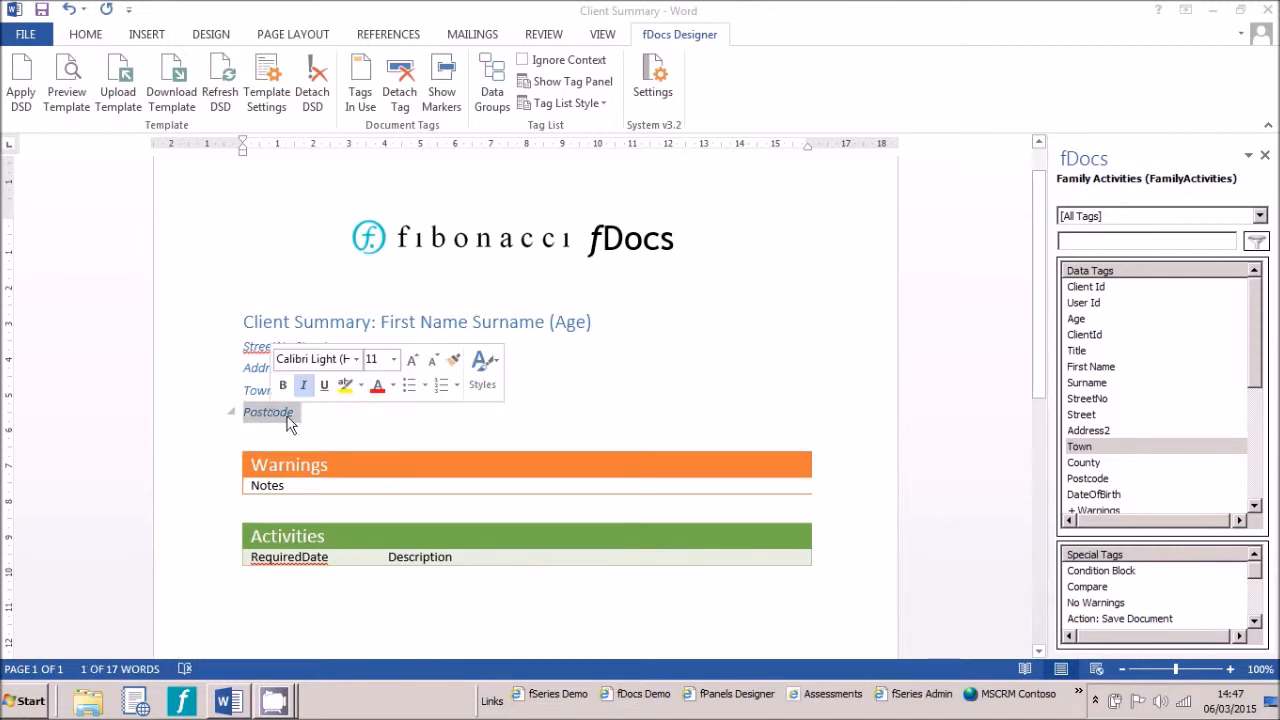
{"action": "left_click", "coordinate": [1099, 482]}
{"action": "double_click", "coordinate": [1099, 481]}
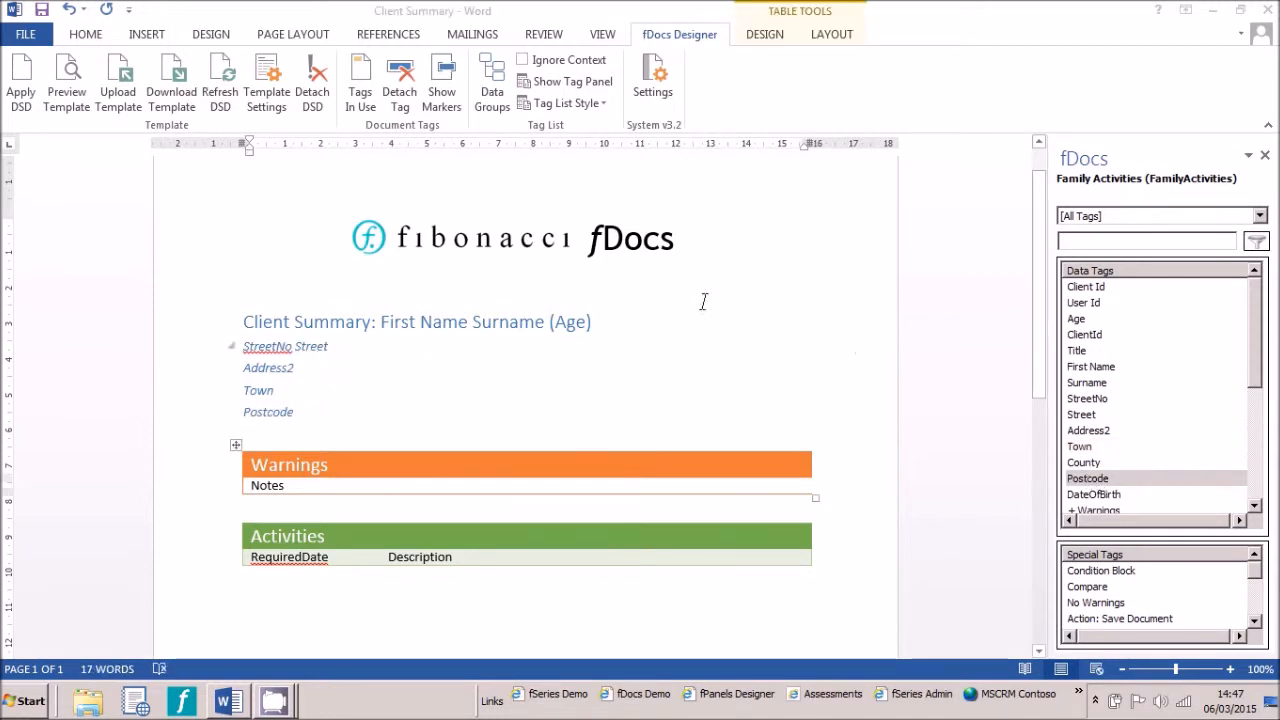
Generate a Word preview of the template for the default client, inspect it, and close the preview
{"action": "left_click", "coordinate": [63, 85]}
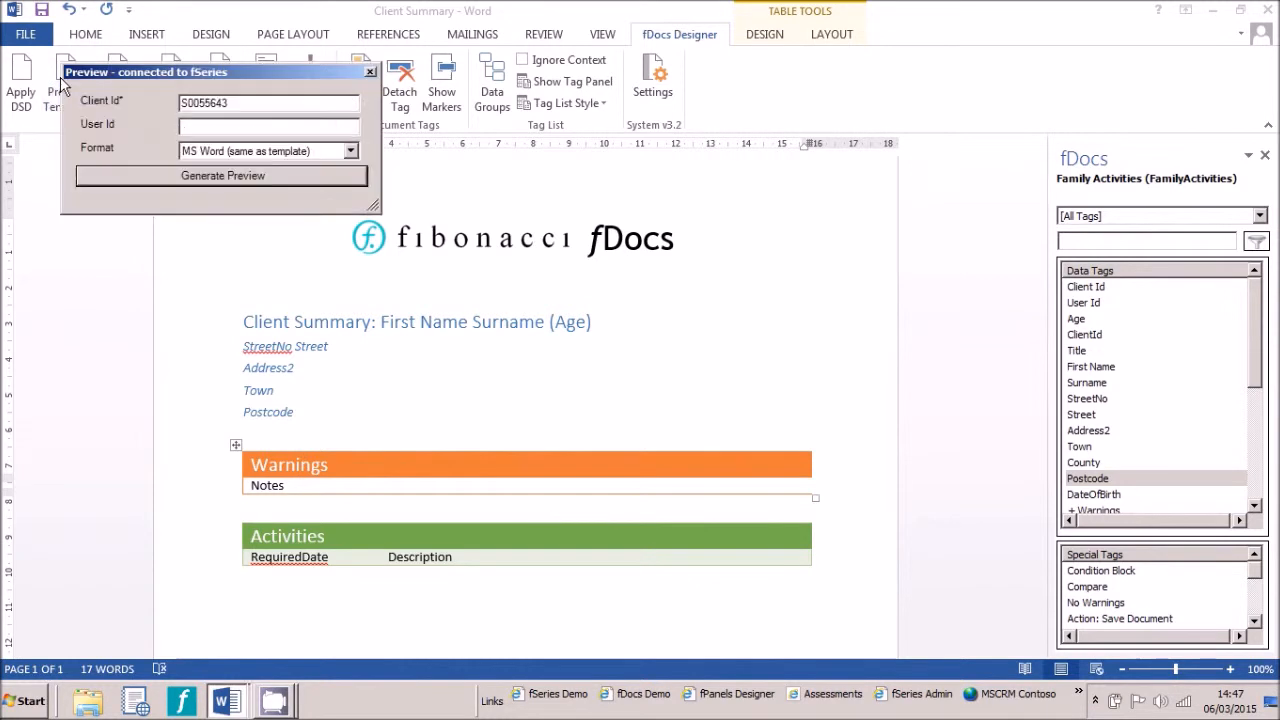
{"action": "left_click", "coordinate": [125, 181]}
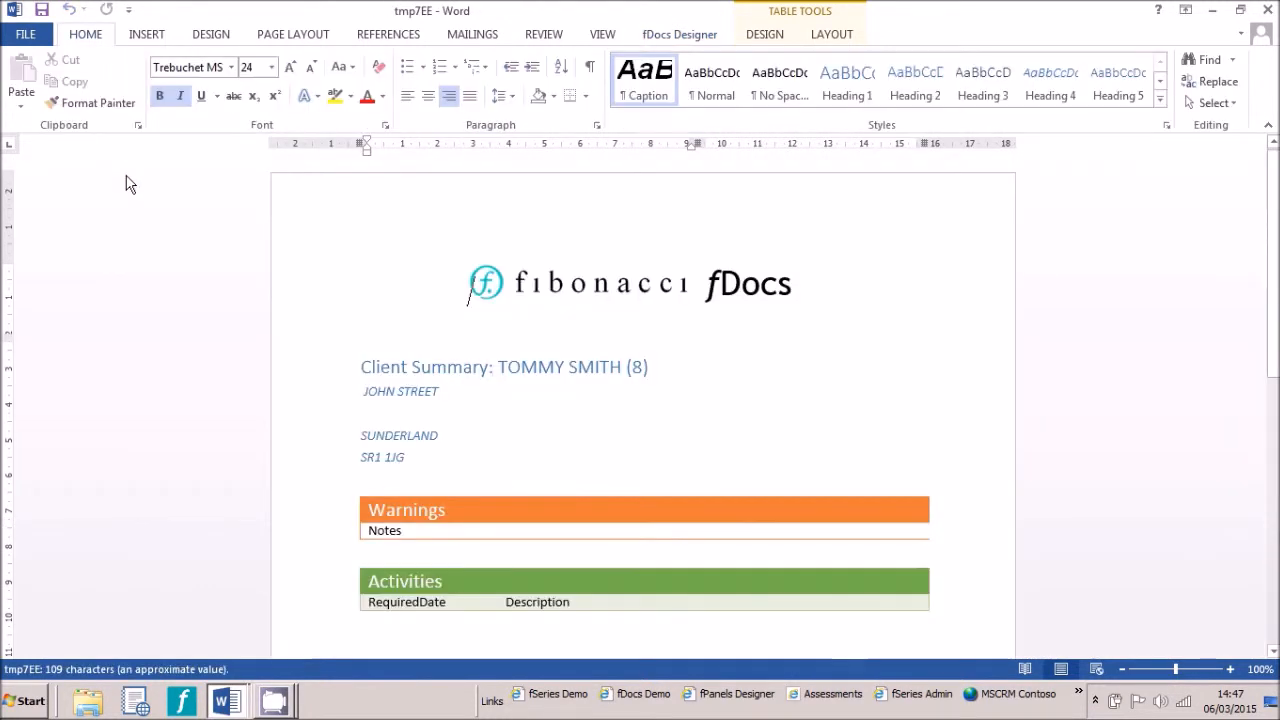
{"action": "left_click", "coordinate": [322, 423]}
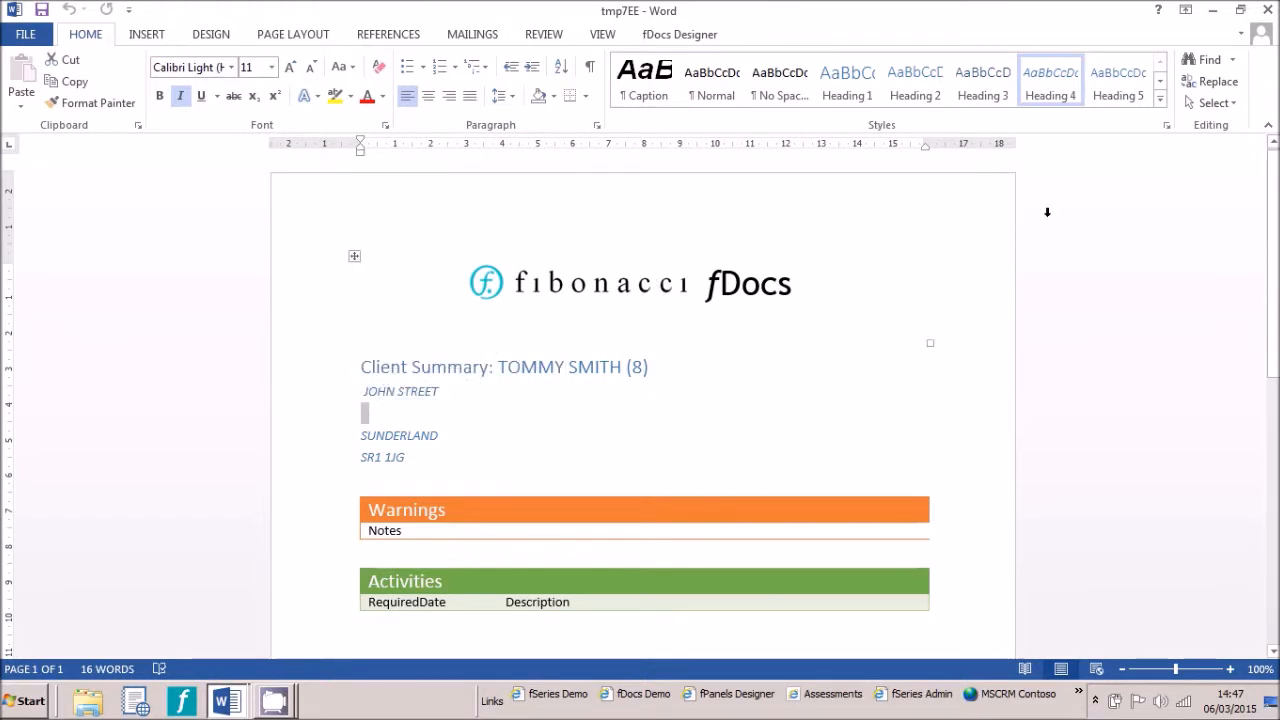
{"action": "left_click", "coordinate": [1267, 10]}
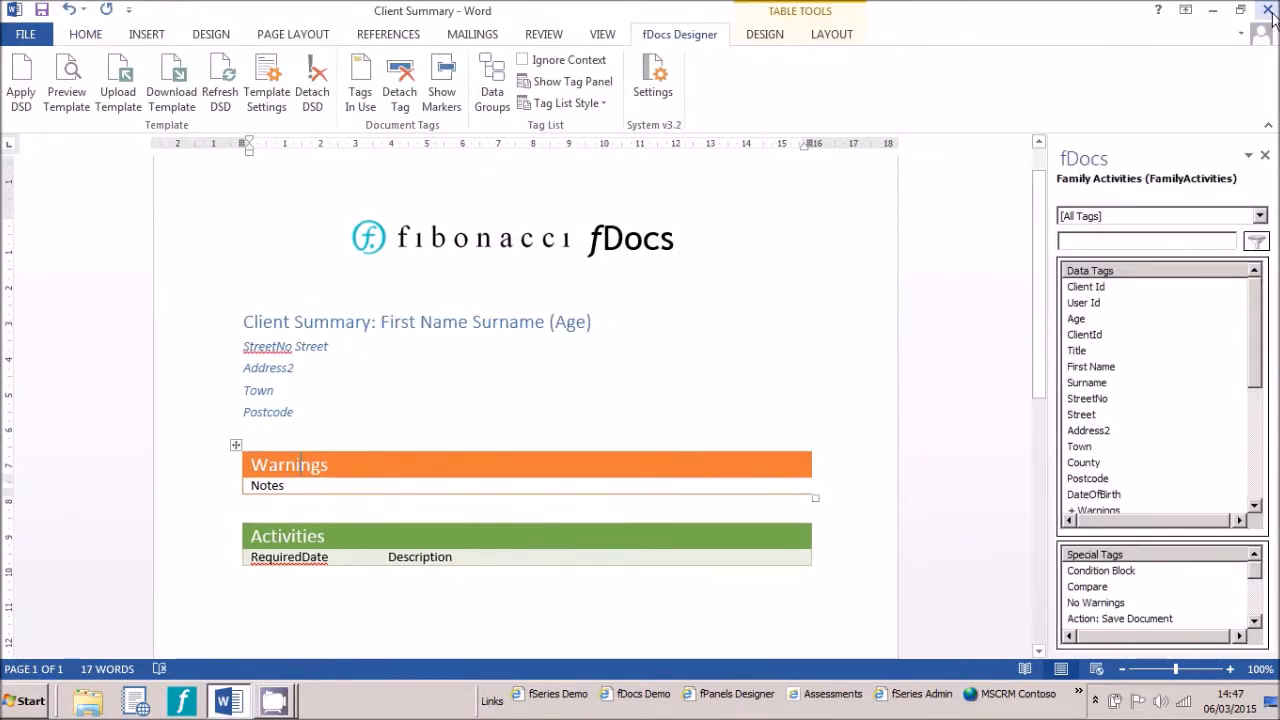
Wrap the Address2 line in a Remove Empty special tag
{"action": "left_click", "coordinate": [198, 376]}
{"action": "left_click_drag", "start_coordinate": [1257, 580], "coordinate": [1256, 614]}
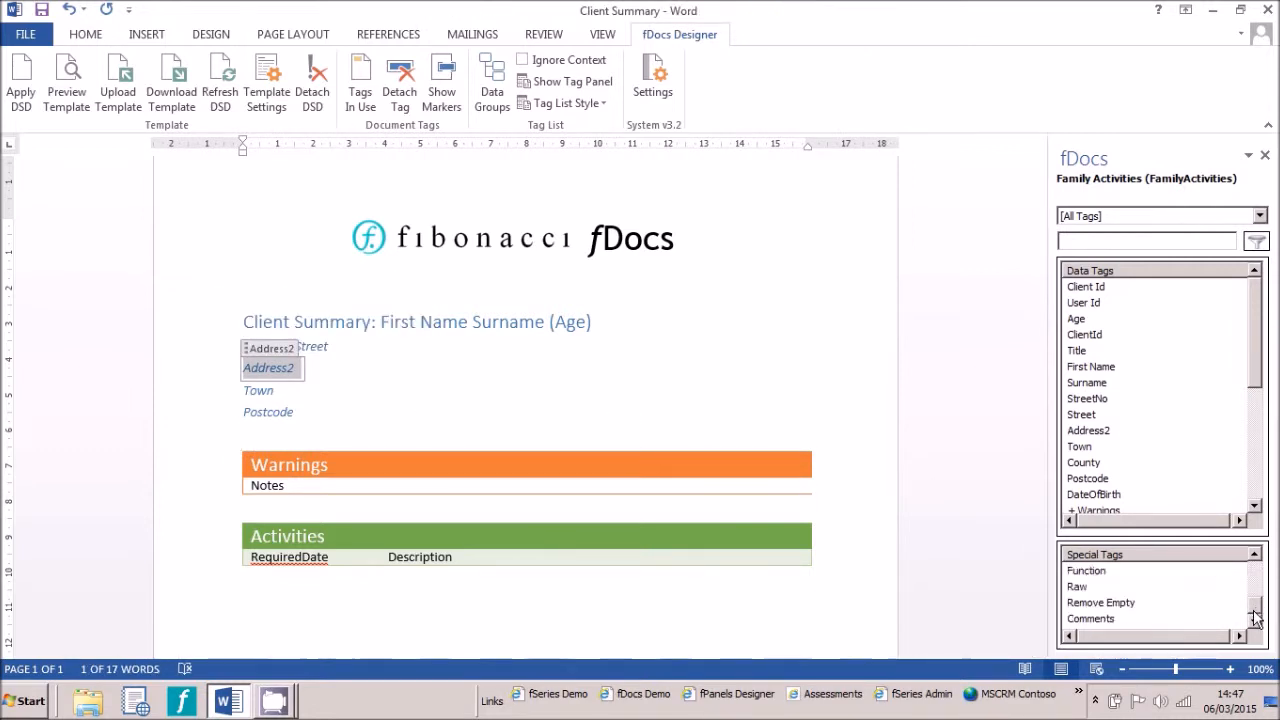
{"action": "left_click", "coordinate": [1149, 604]}
{"action": "double_click", "coordinate": [1148, 604]}
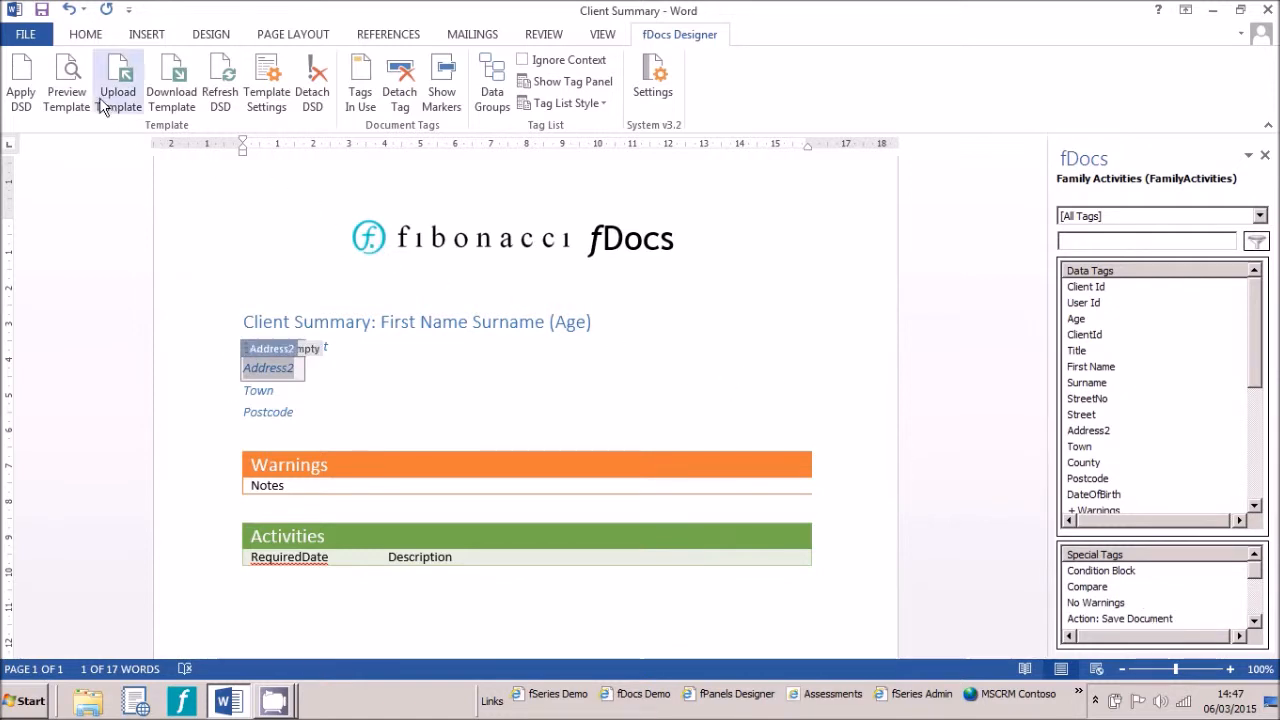
Generate another template preview for the default client and close it
{"action": "left_click", "coordinate": [72, 86]}
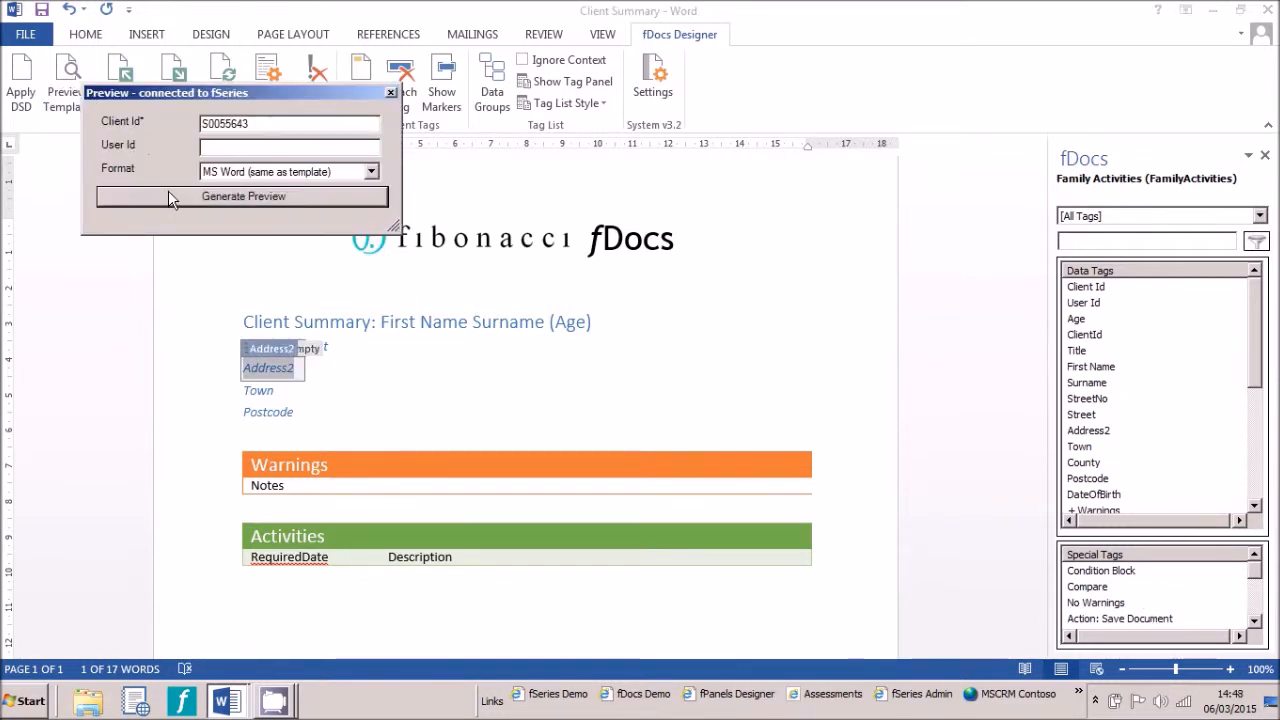
{"action": "left_click", "coordinate": [168, 197]}
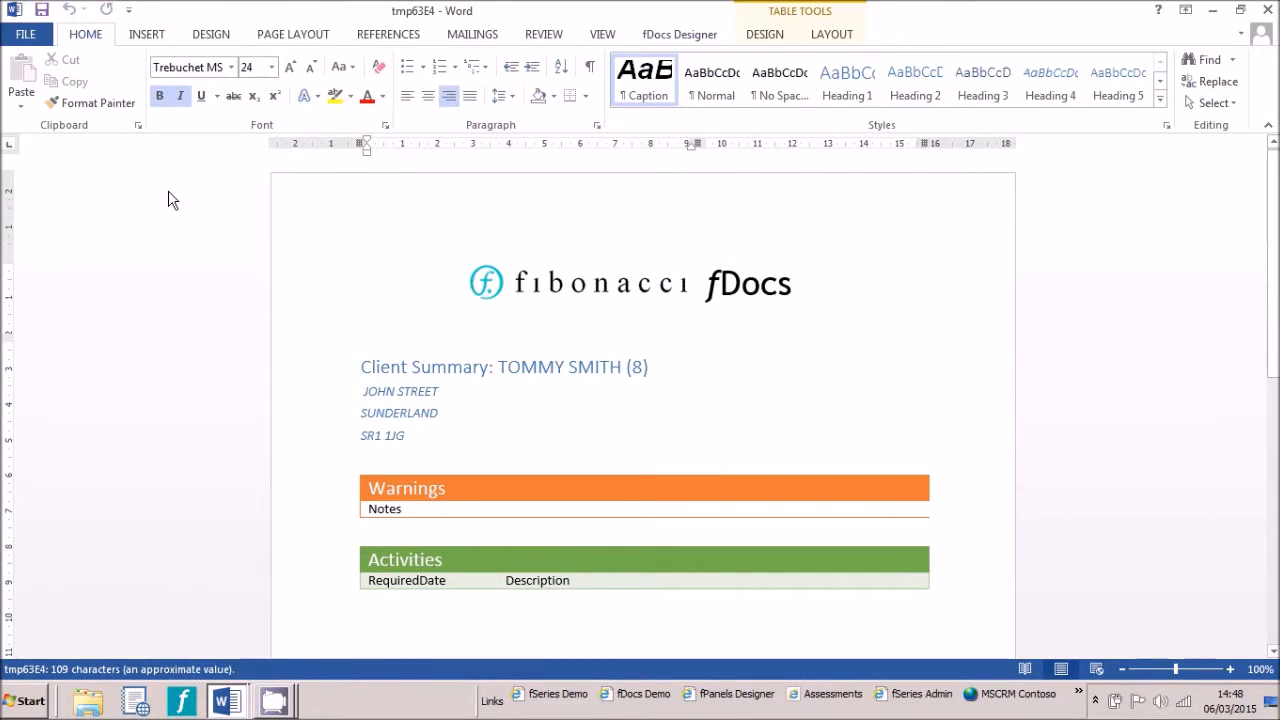
{"action": "left_click", "coordinate": [1267, 10]}
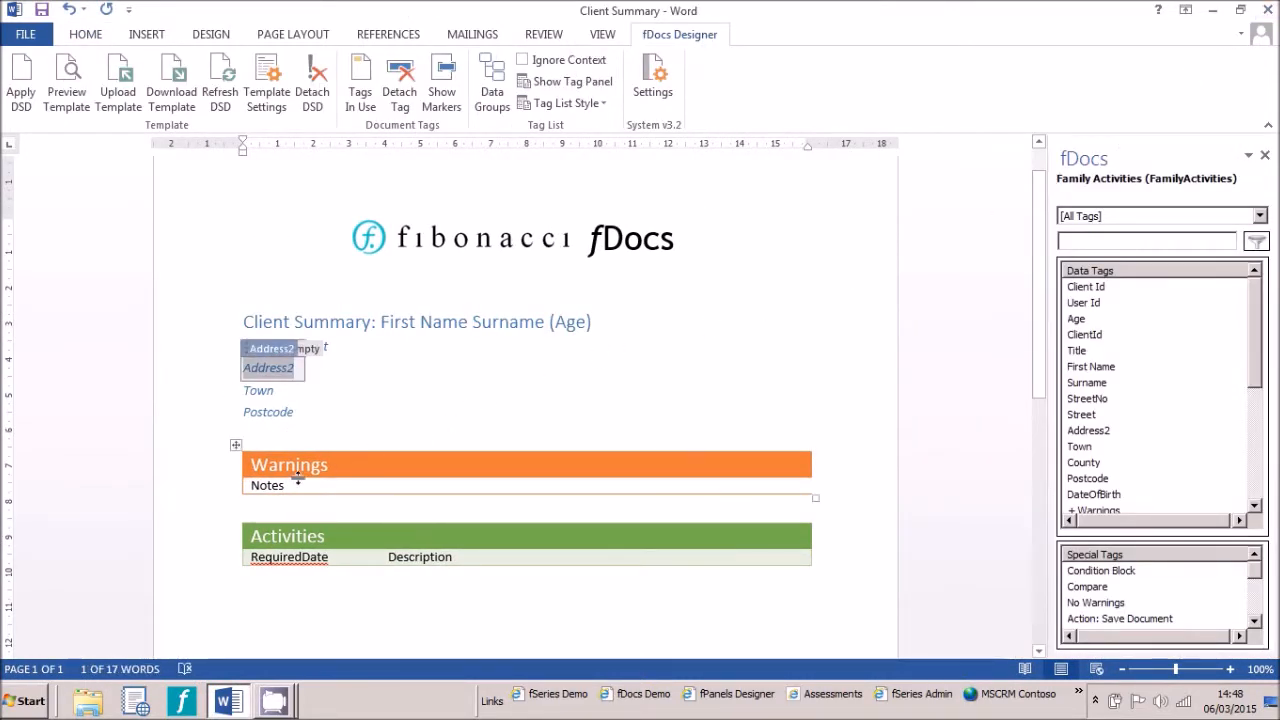
Apply the Warnings repeating tag to the Warnings table's Notes row and tag its Notes cell with the Notes field
{"action": "left_click", "coordinate": [209, 492]}
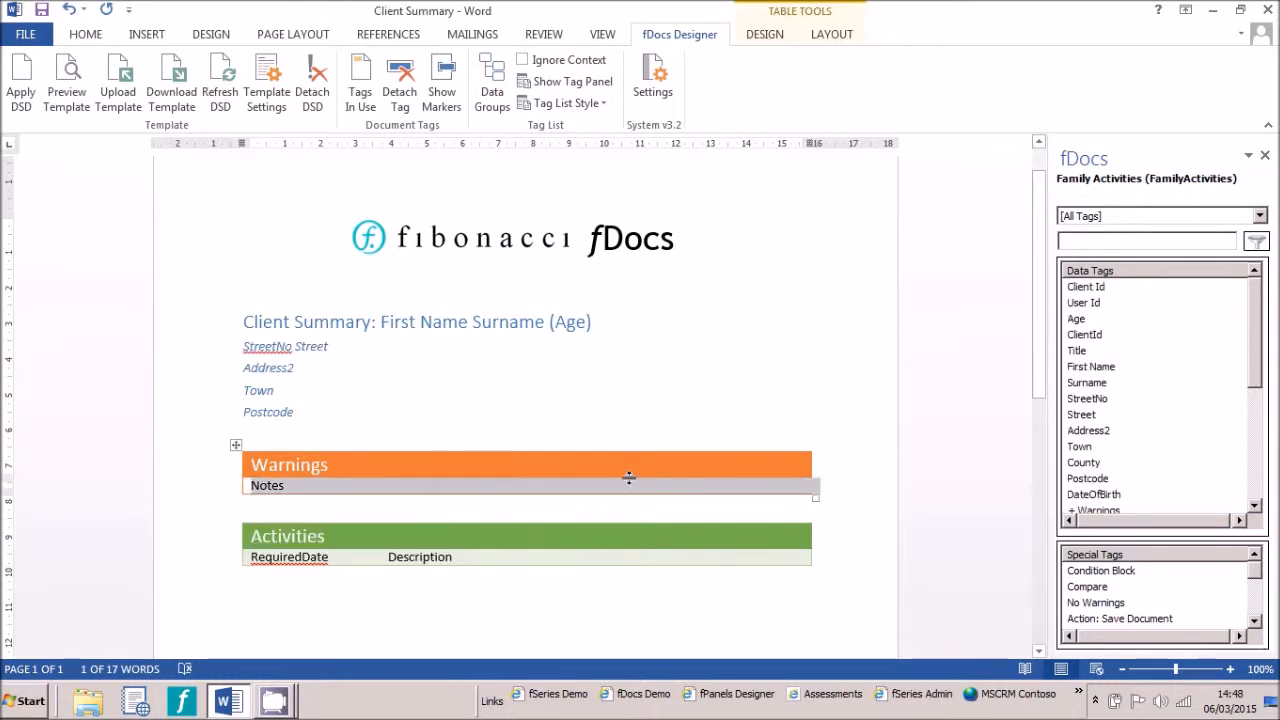
{"action": "left_click_drag", "start_coordinate": [1256, 372], "coordinate": [1252, 425]}
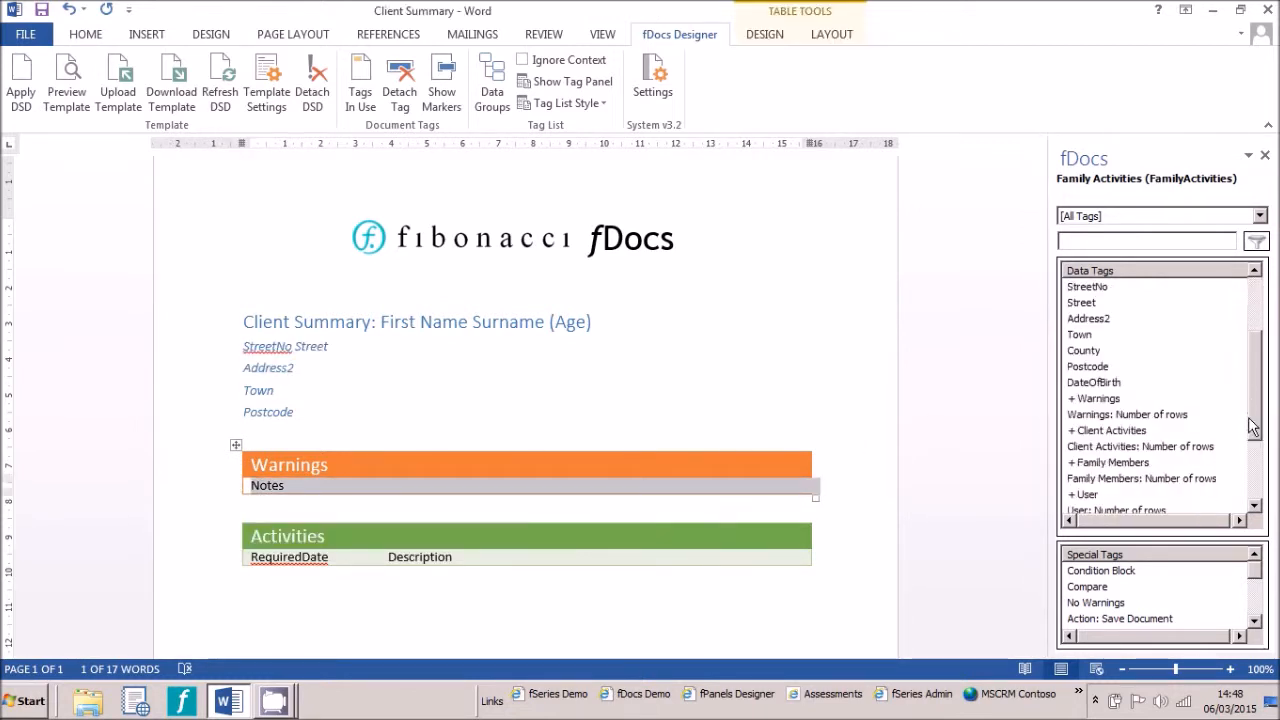
{"action": "double_click", "coordinate": [1094, 399]}
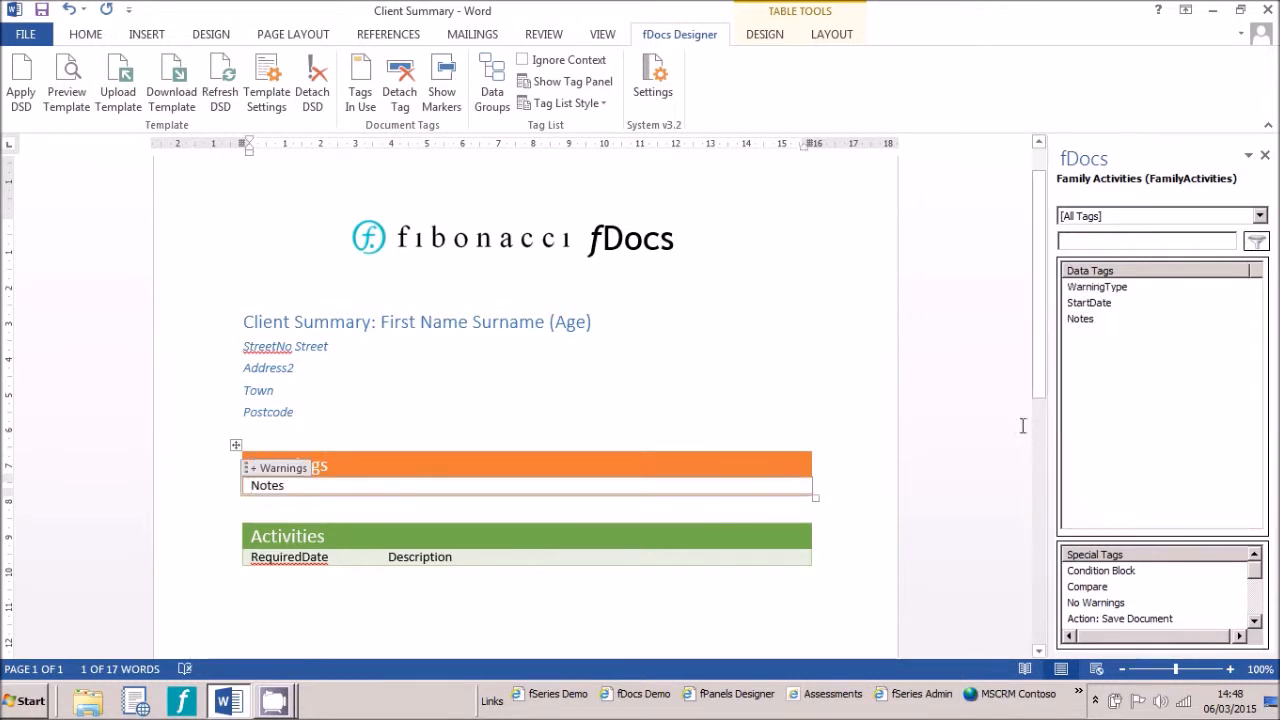
{"action": "double_click", "coordinate": [272, 485]}
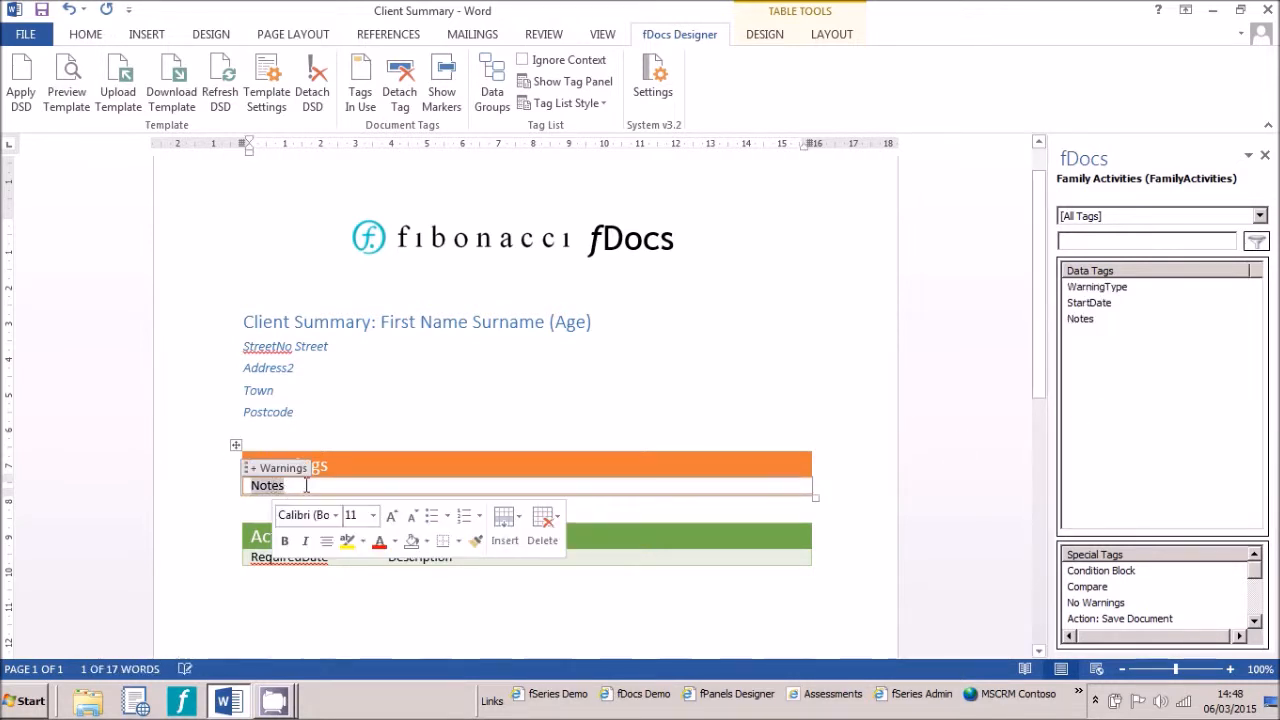
{"action": "double_click", "coordinate": [1083, 322]}
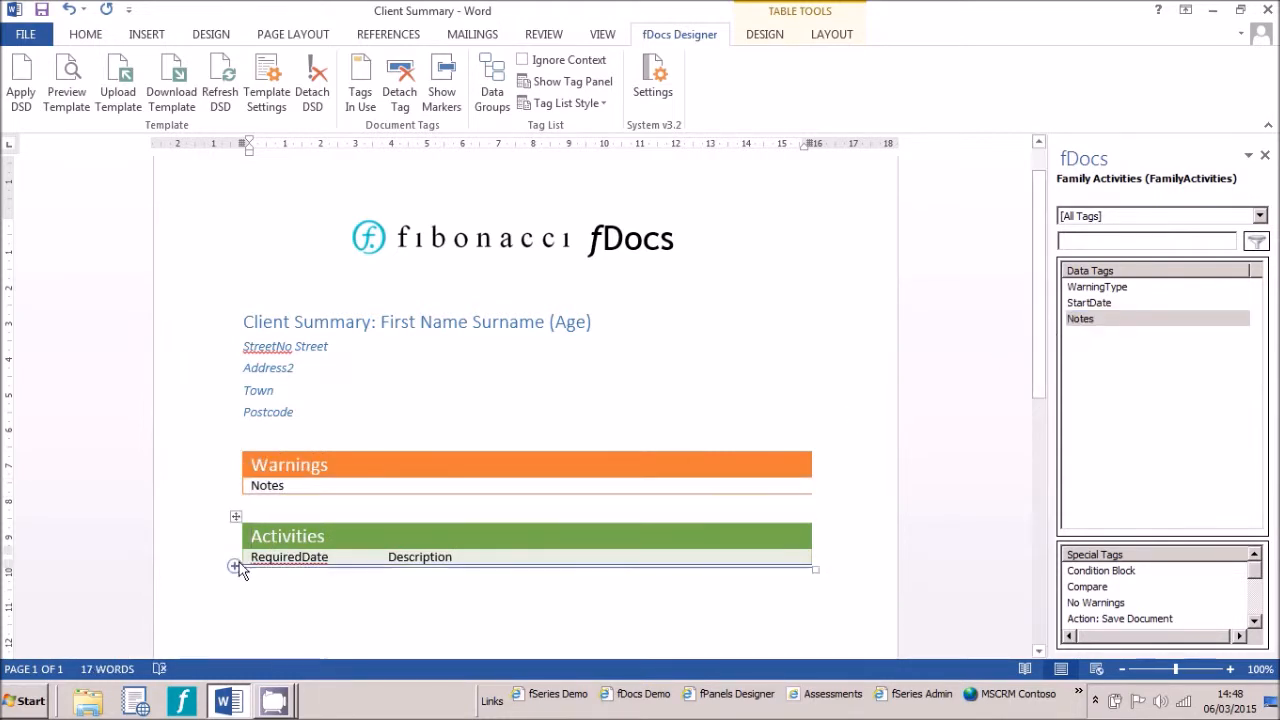
Apply the Client Activities repeating tag to the Activities table's RequiredDate and Description row
{"action": "left_click", "coordinate": [202, 566]}
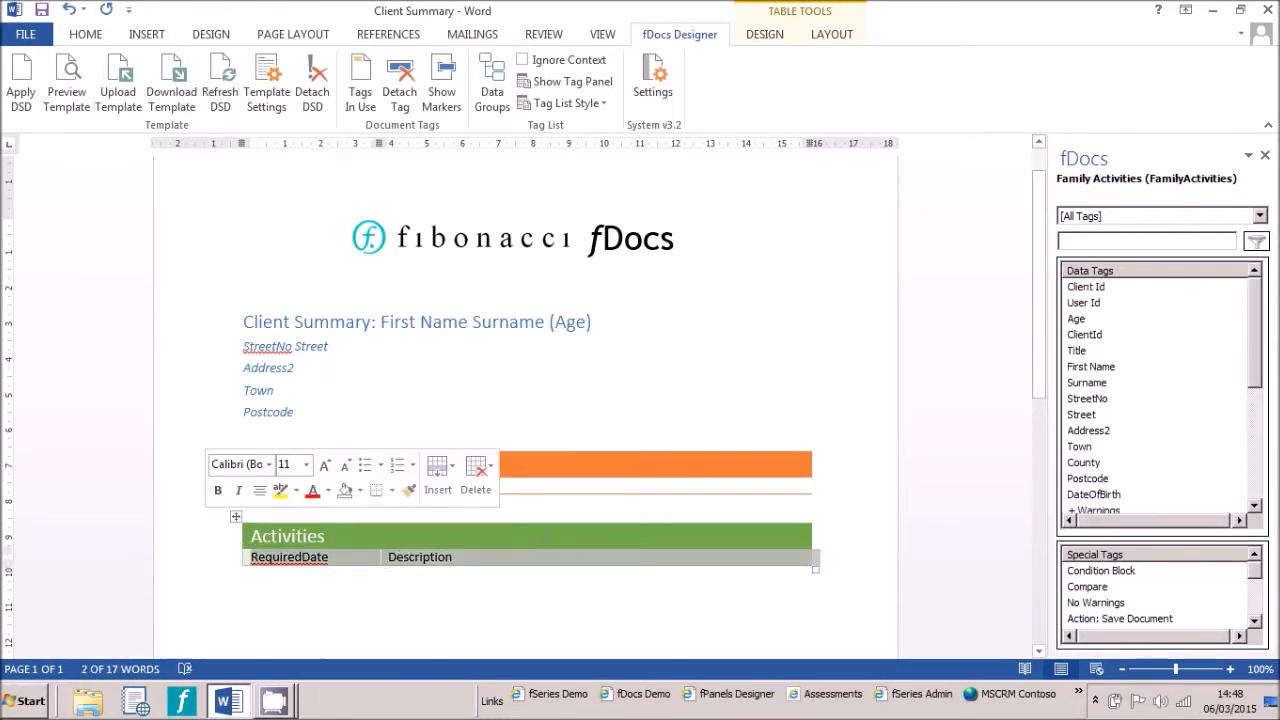
{"action": "left_click_drag", "start_coordinate": [1257, 378], "coordinate": [1262, 443]}
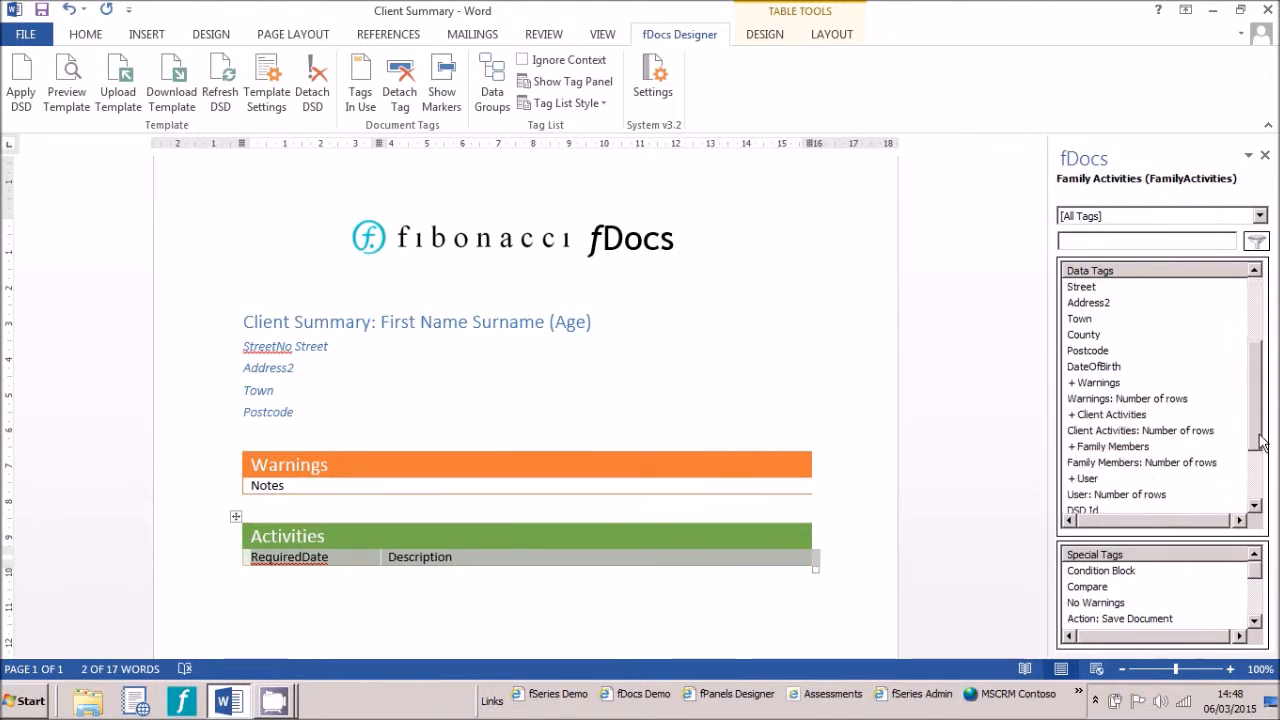
{"action": "double_click", "coordinate": [1123, 414]}
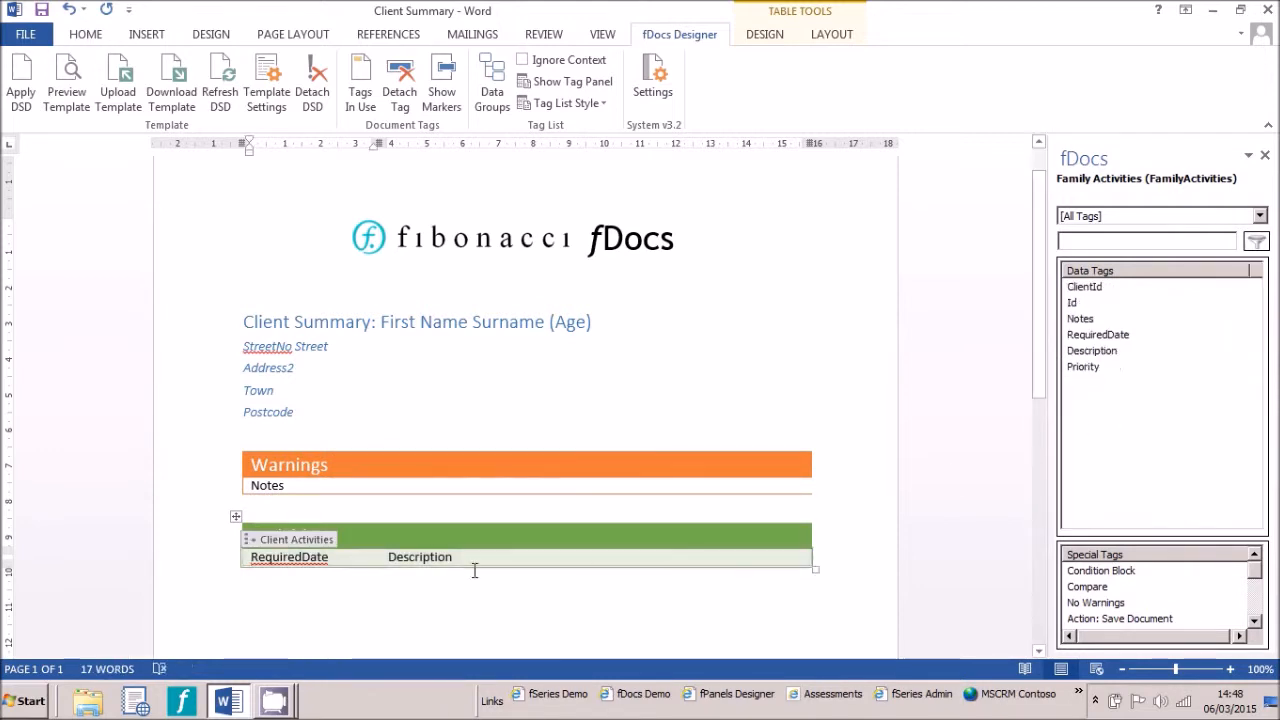
Tag the Activities row's RequiredDate and Description cells with the matching RequiredDate and Description data tags
{"action": "double_click", "coordinate": [279, 557]}
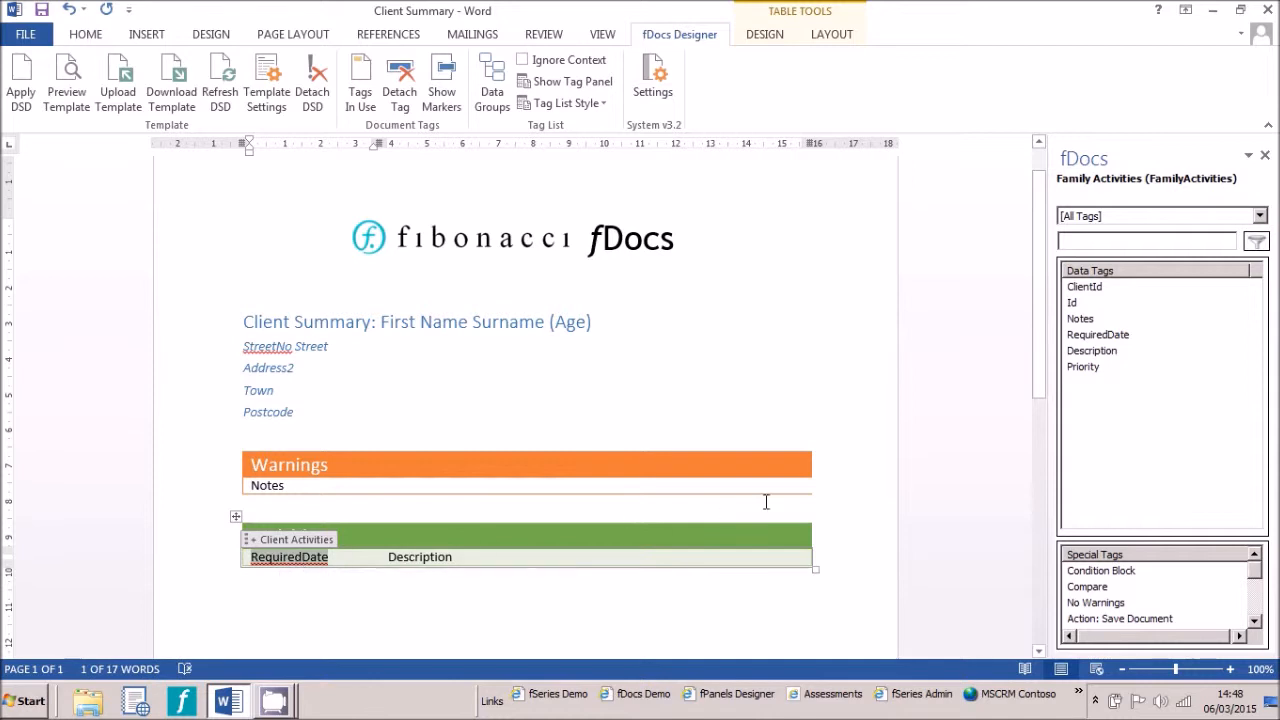
{"action": "double_click", "coordinate": [1098, 336]}
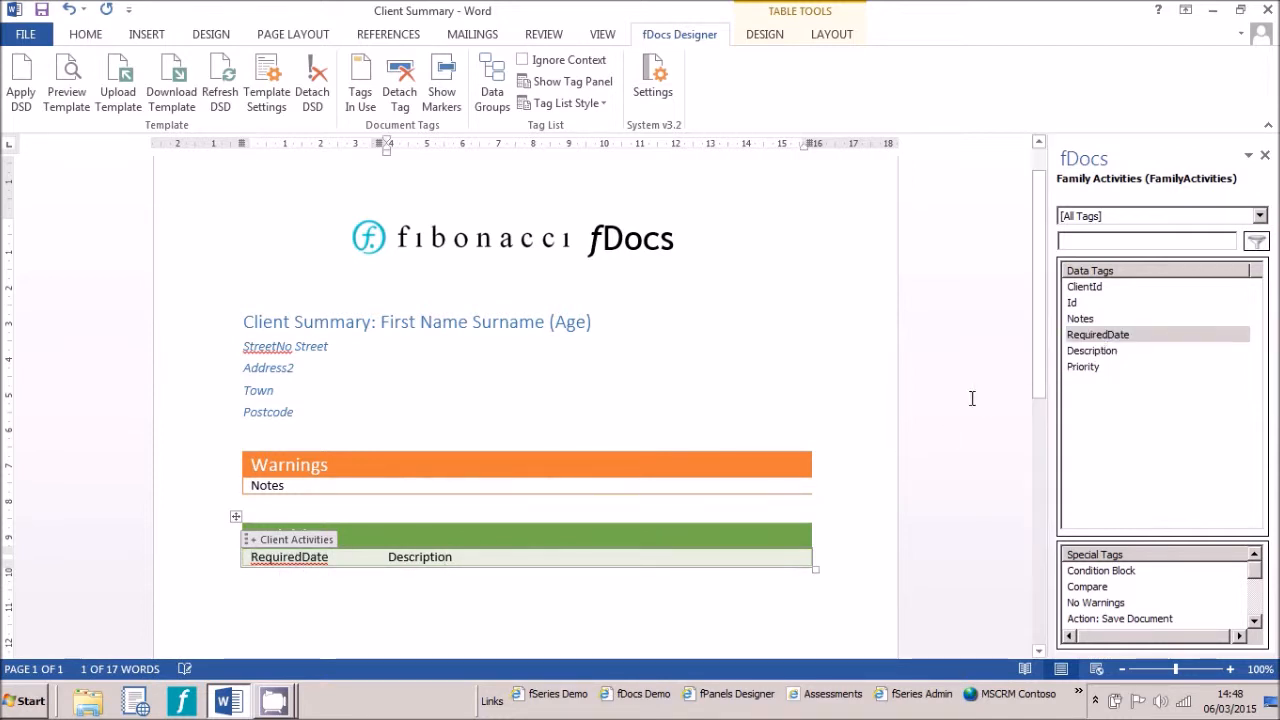
{"action": "double_click", "coordinate": [432, 557]}
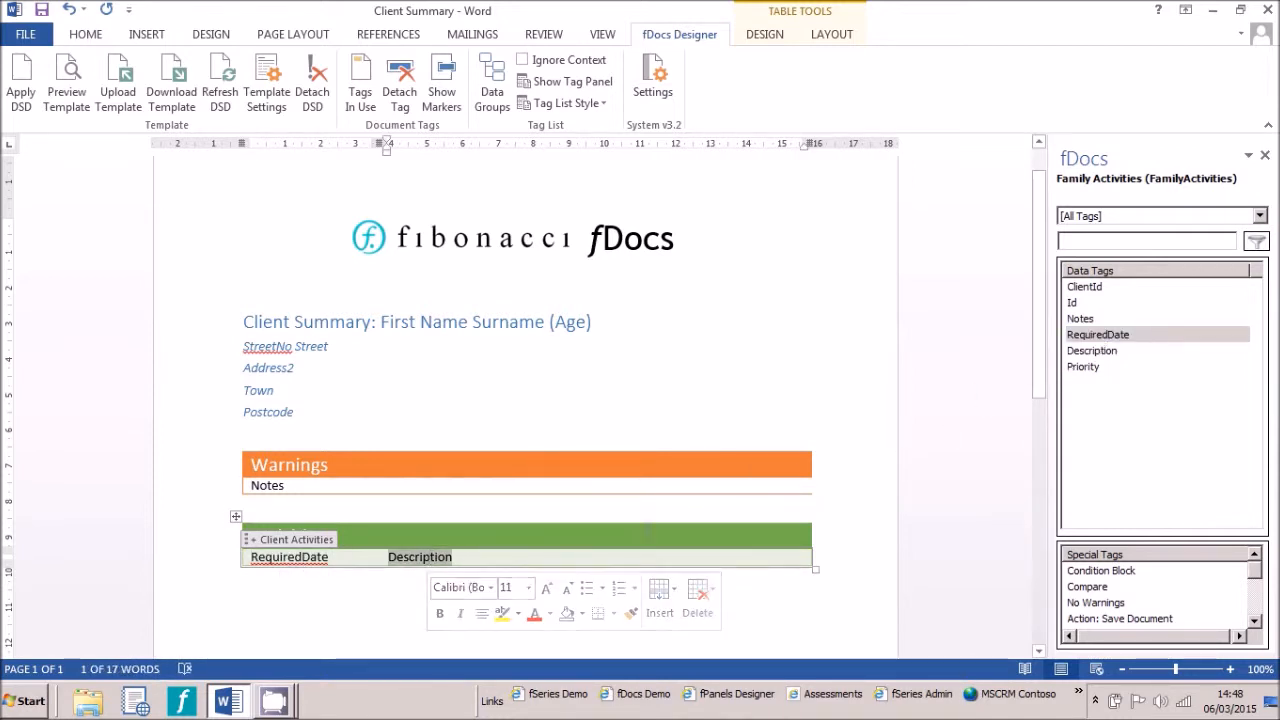
{"action": "double_click", "coordinate": [1106, 356]}
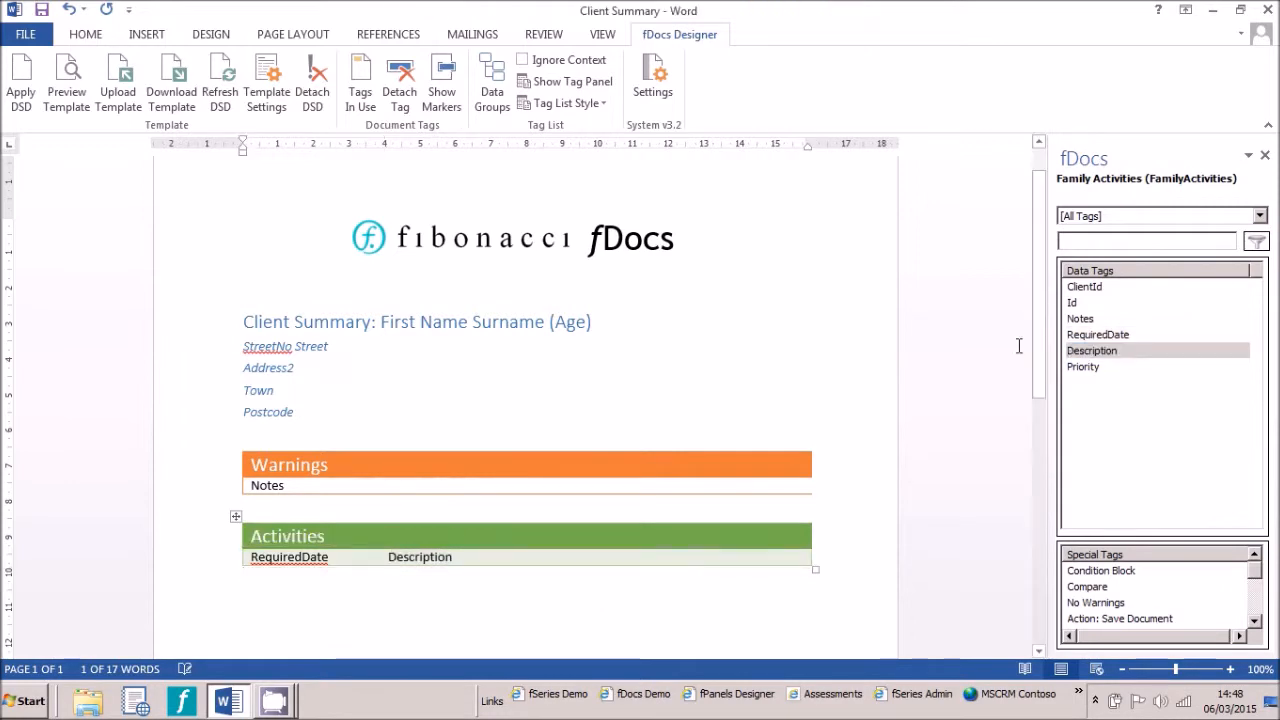
Generate a template preview for the default client, scroll through the populated tables, and close the preview
{"action": "left_click", "coordinate": [66, 92]}
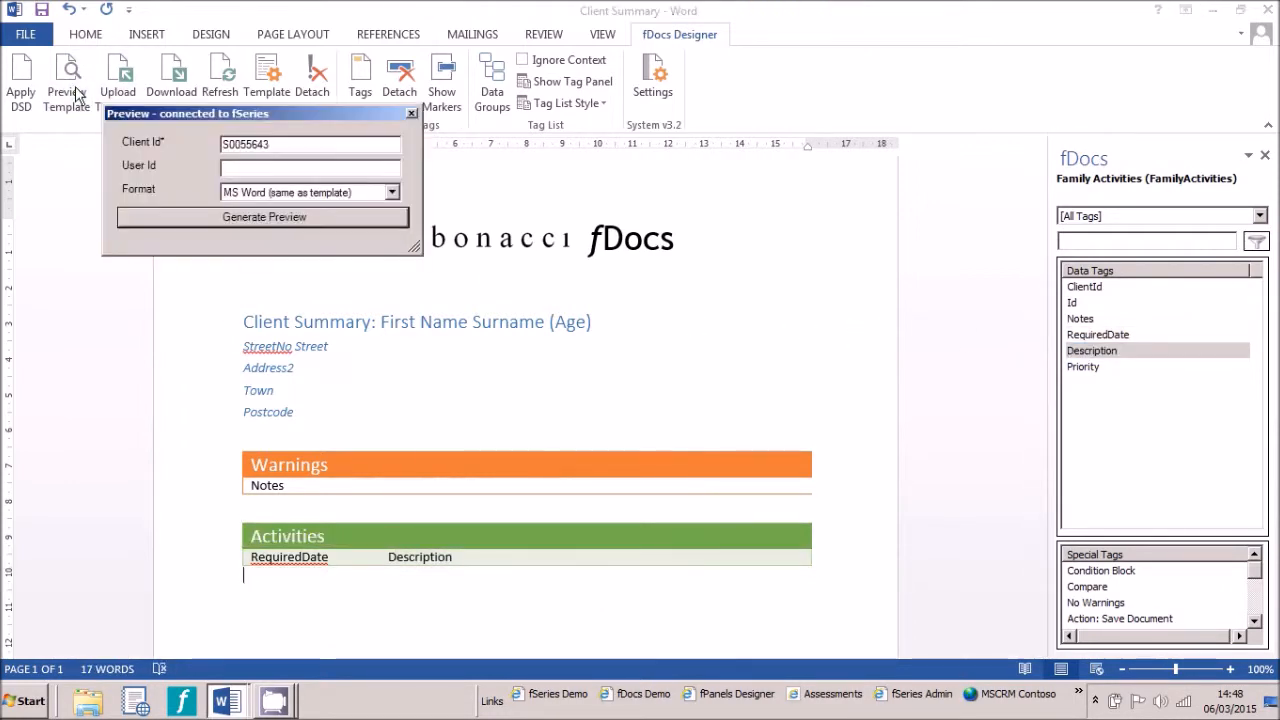
{"action": "left_click", "coordinate": [157, 216]}
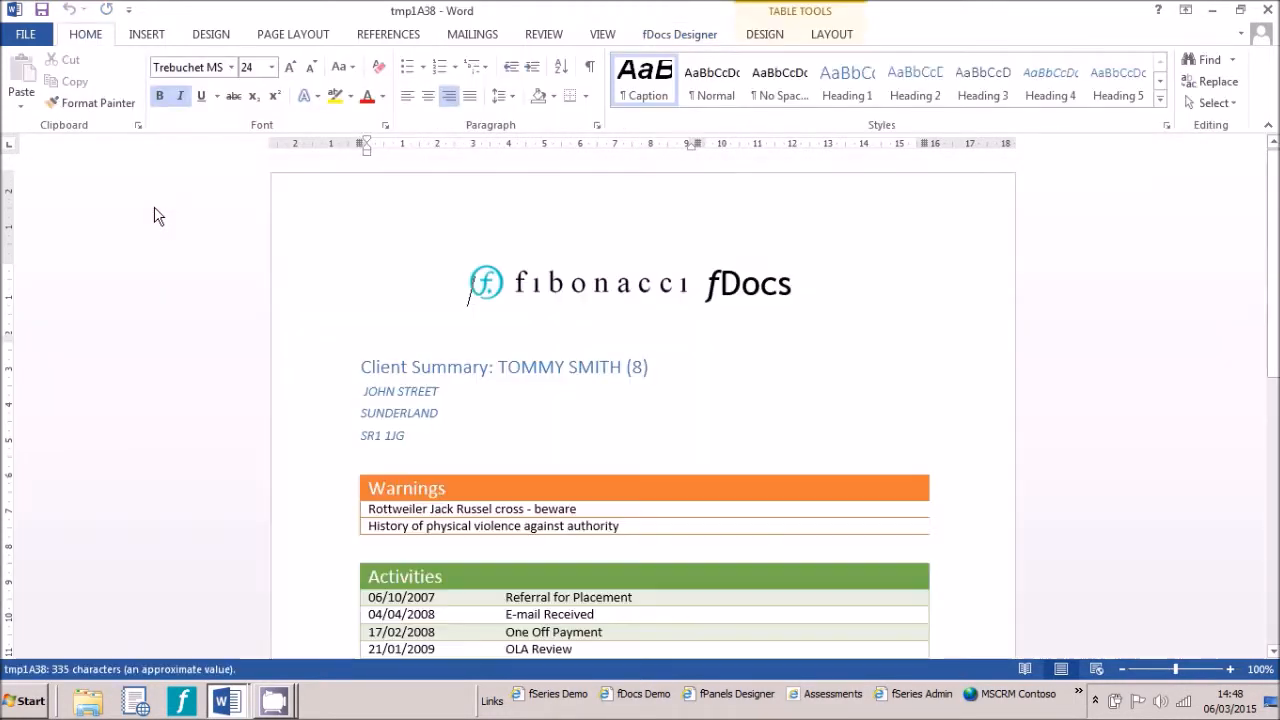
{"action": "scroll", "coordinate": [407, 470], "scroll_direction": "down", "scroll_amount": 3}
{"action": "scroll", "coordinate": [409, 491], "scroll_direction": "up", "scroll_amount": 5}
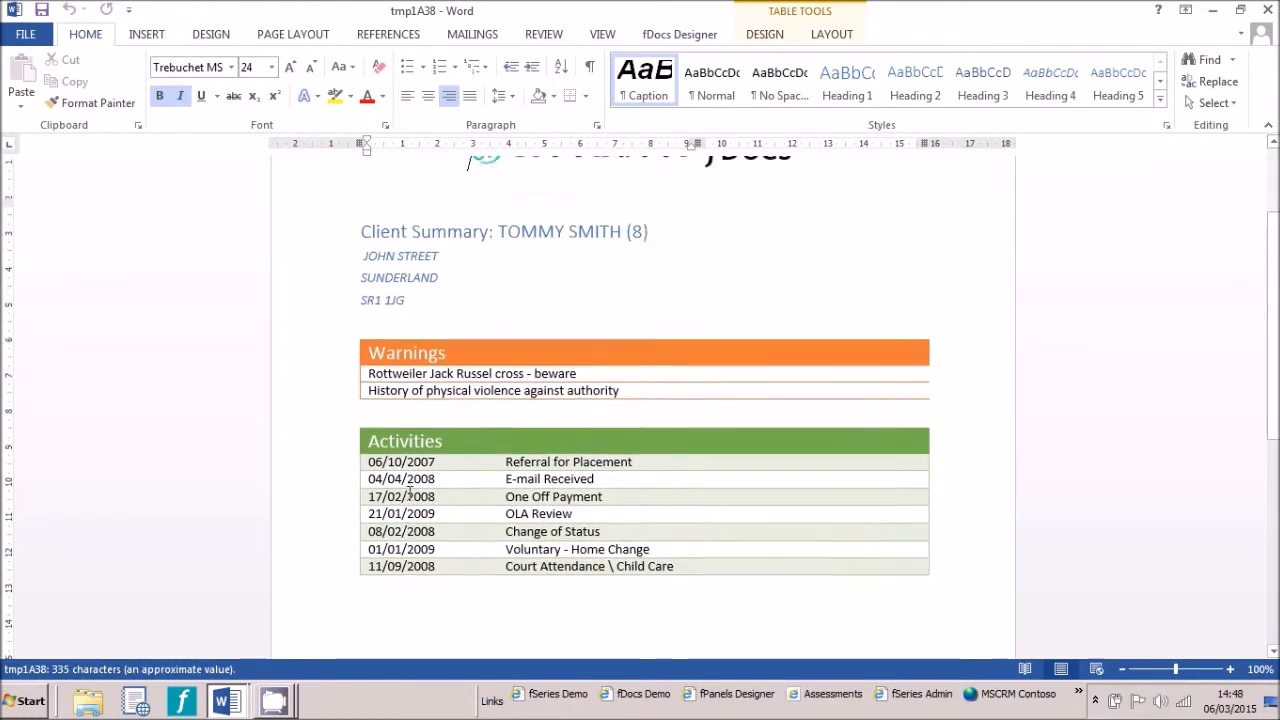
{"action": "left_click", "coordinate": [1267, 10]}
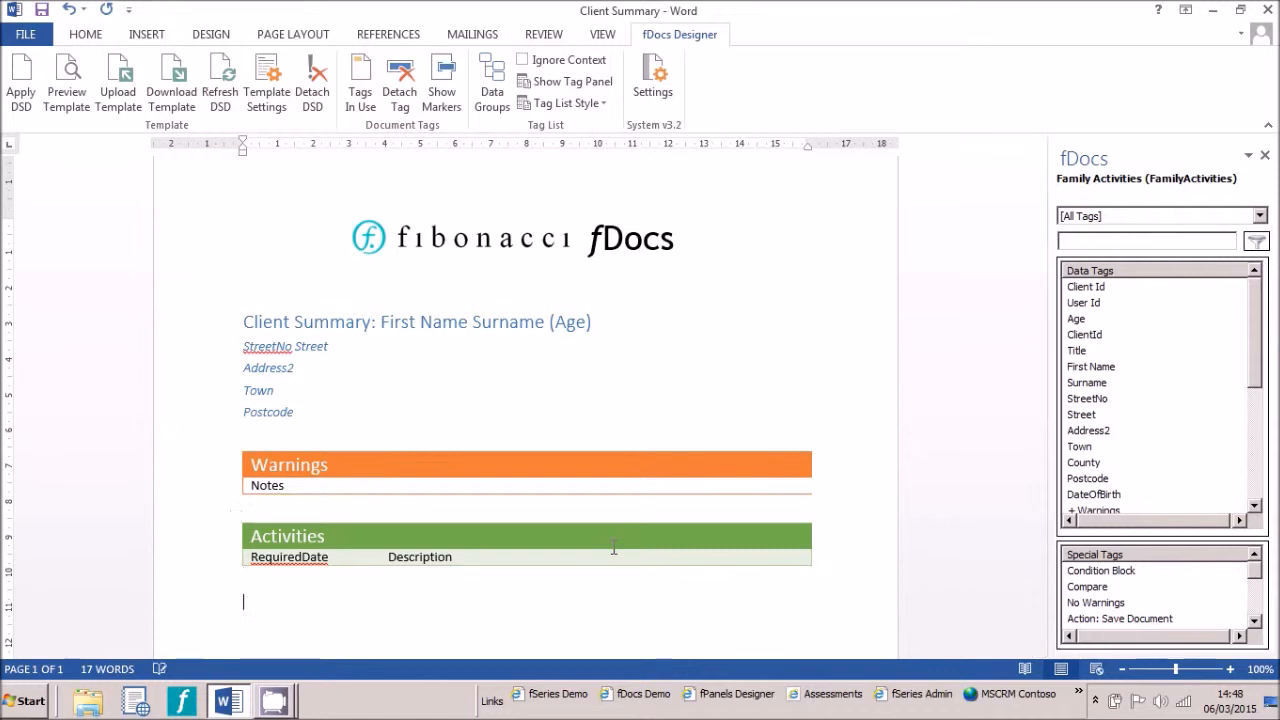
Add a Heading 2 line reading "Family:" below the Activities table and start a new paragraph
{"action": "left_click", "coordinate": [80, 36]}
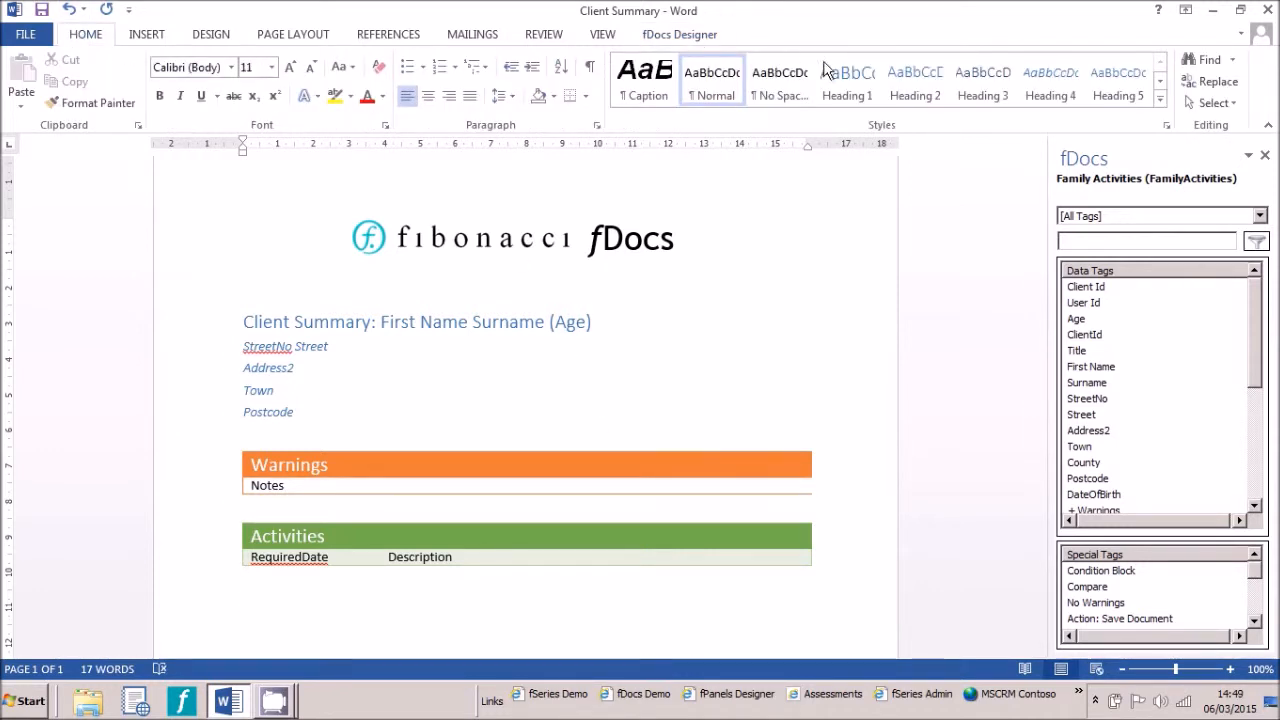
{"action": "left_click", "coordinate": [899, 95]}
{"action": "type", "text": "F"}
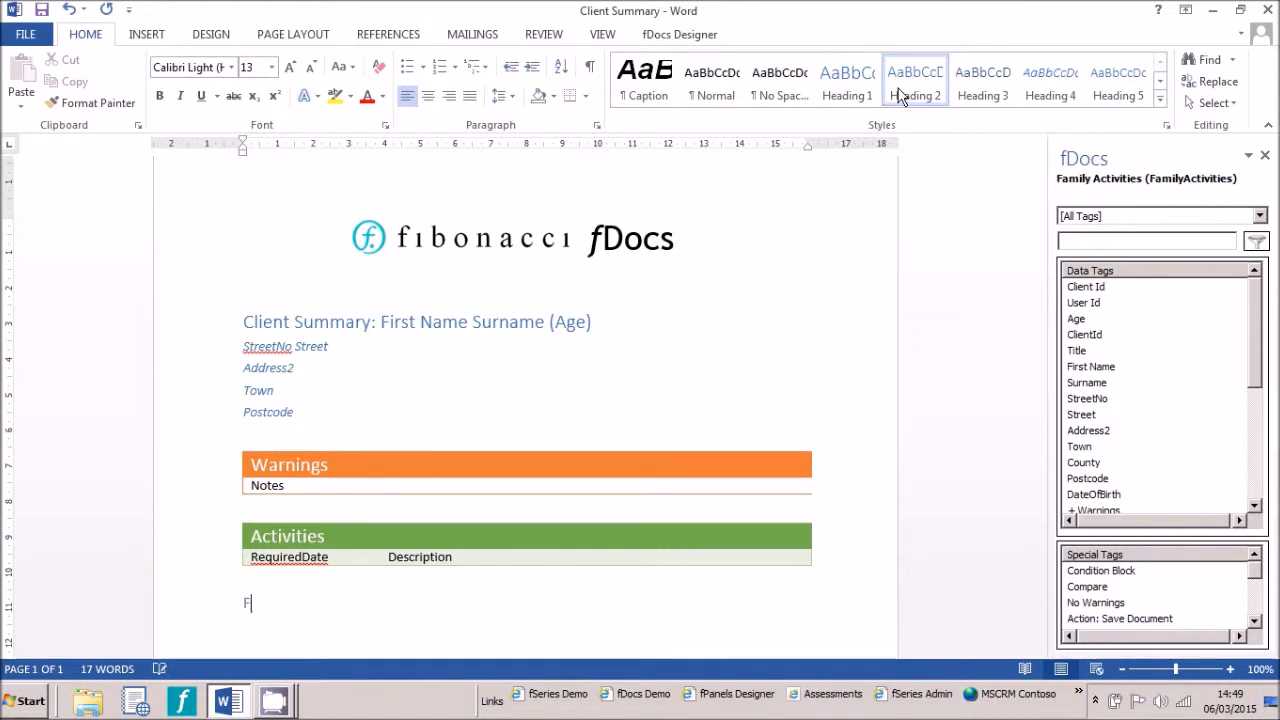
{"action": "type", "text": "amily:"}
{"action": "key", "text": "Return"}
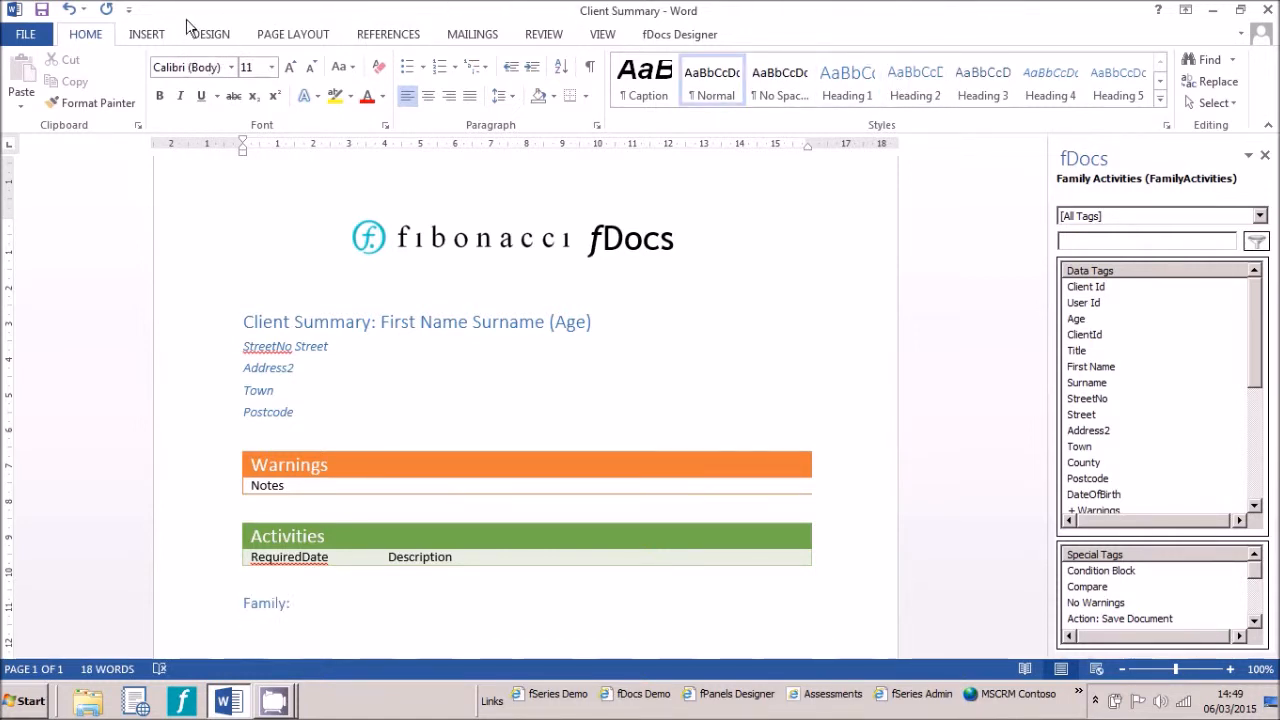
Insert a 3x2 table under the Family heading and apply a blue grid table style
{"action": "left_click", "coordinate": [147, 36]}
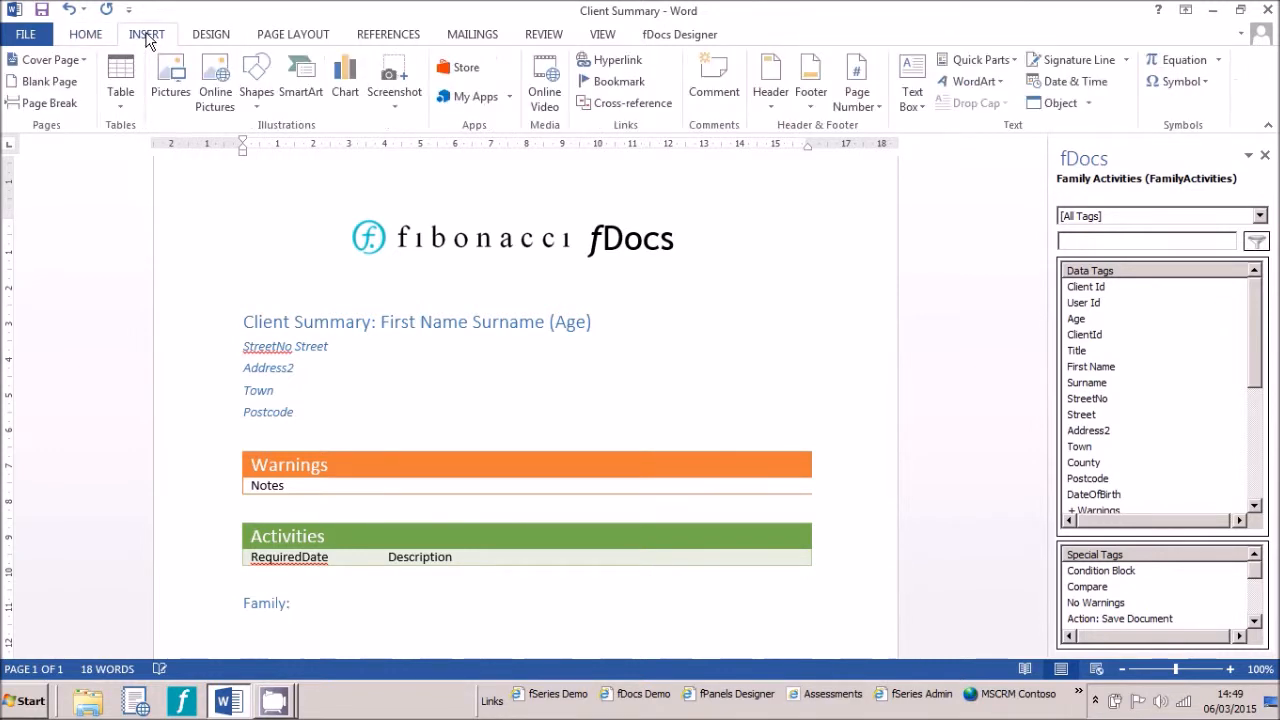
{"action": "left_click", "coordinate": [126, 104]}
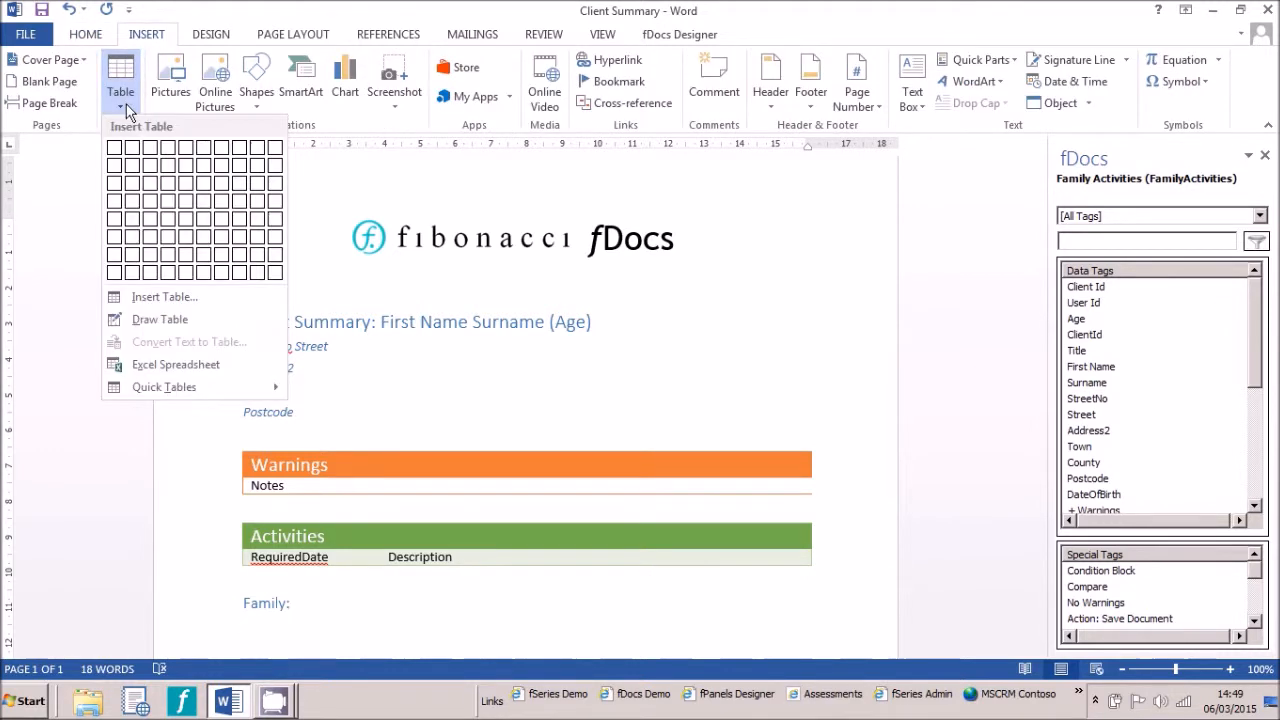
{"action": "left_click", "coordinate": [148, 170]}
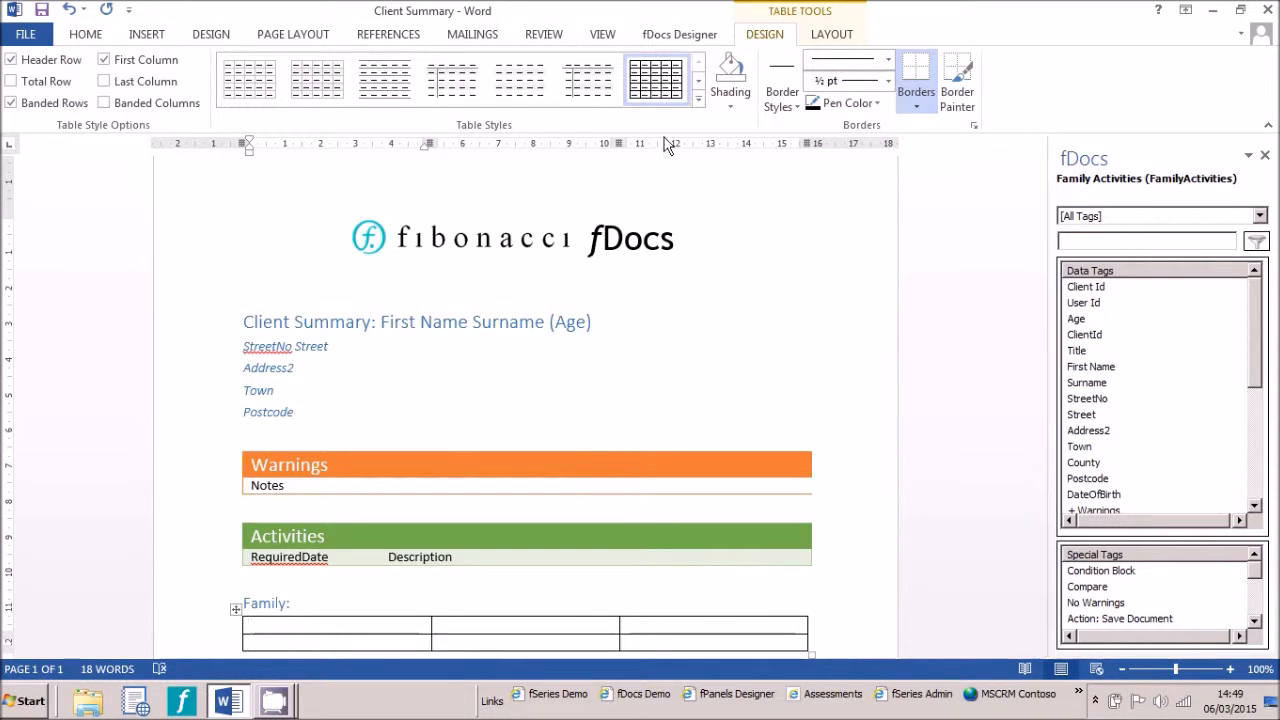
{"action": "left_click", "coordinate": [698, 99]}
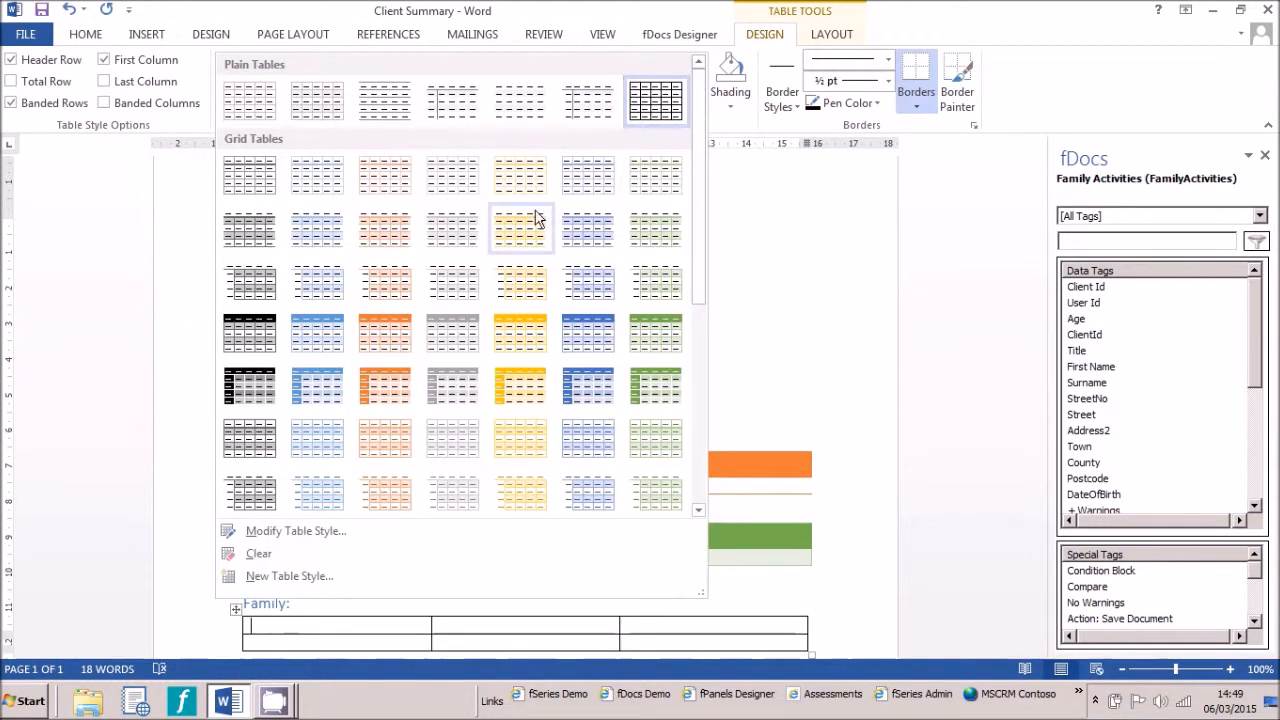
{"action": "left_click", "coordinate": [589, 336]}
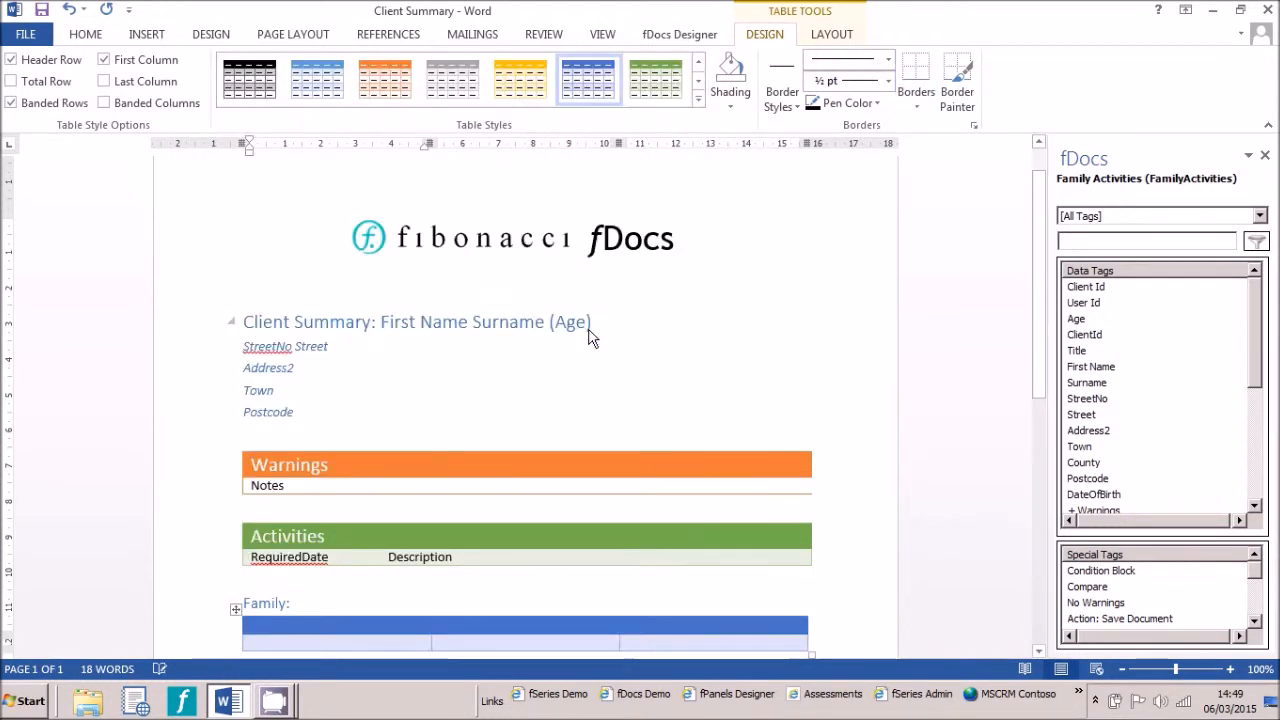
Label the header columns Name and Relationship and apply the Family Members repeating tag to the second row
{"action": "left_click", "coordinate": [345, 628]}
{"action": "type", "text": "Name"}
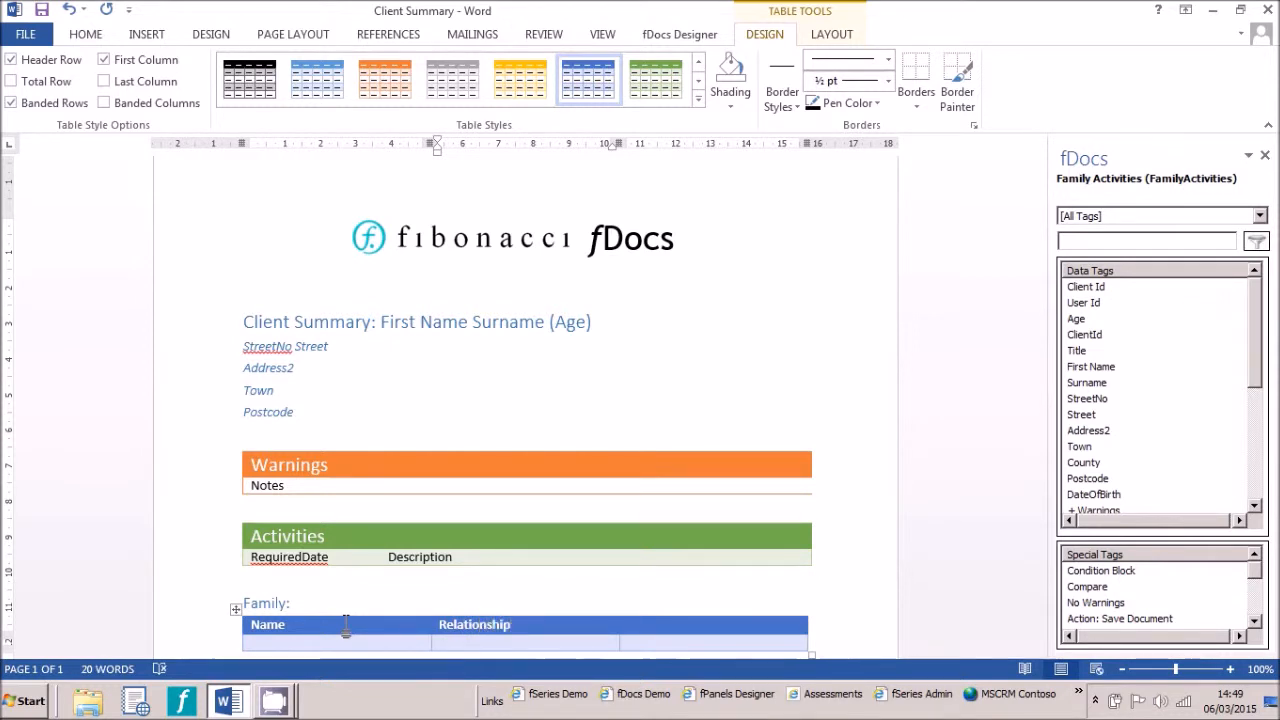
{"action": "left_click", "coordinate": [220, 646]}
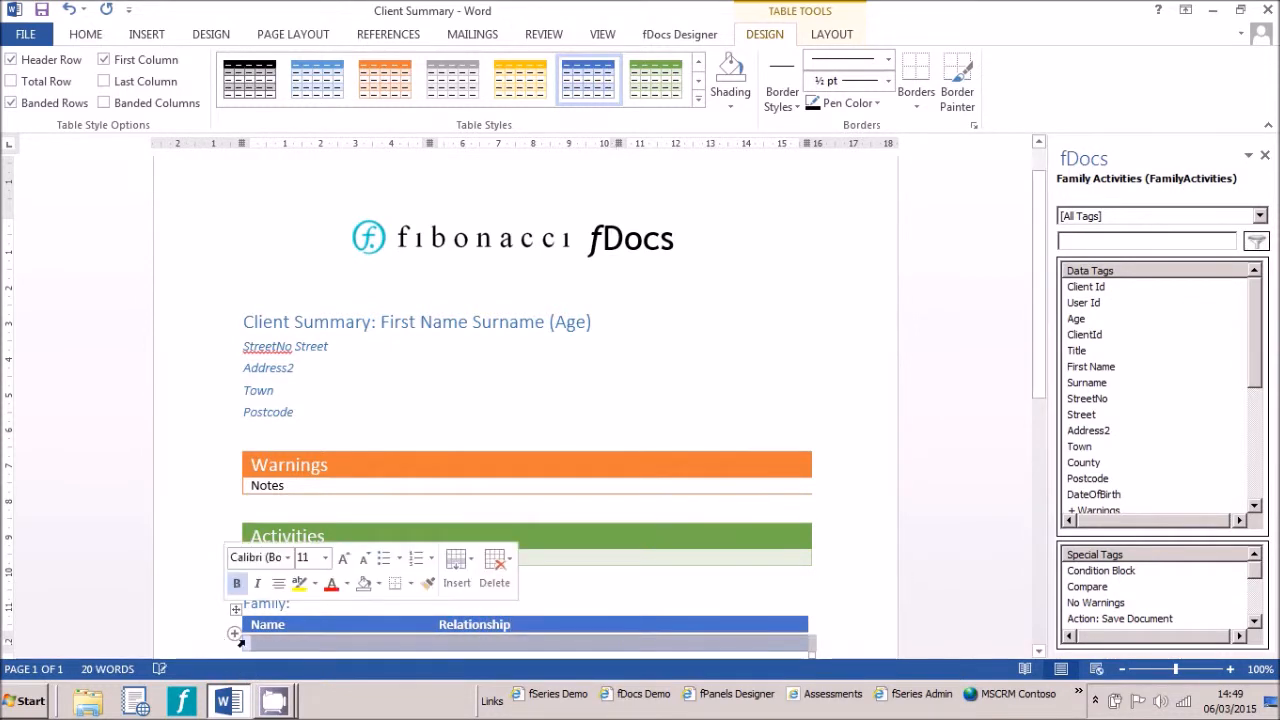
{"action": "left_click_drag", "start_coordinate": [1253, 362], "coordinate": [1253, 437]}
{"action": "double_click", "coordinate": [1134, 414]}
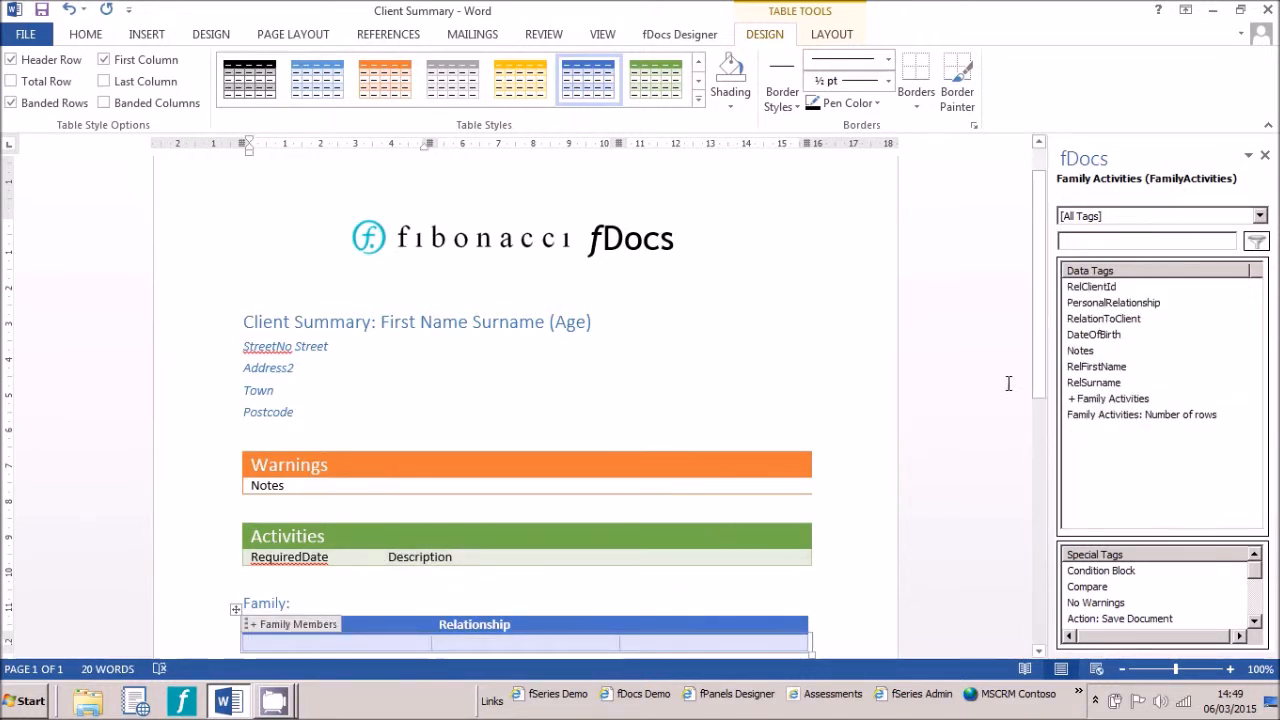
Tag the Name cell with RelFirstName and RelSurname, and the Relationship cell with RelationToClient
{"action": "double_click", "coordinate": [1085, 367]}
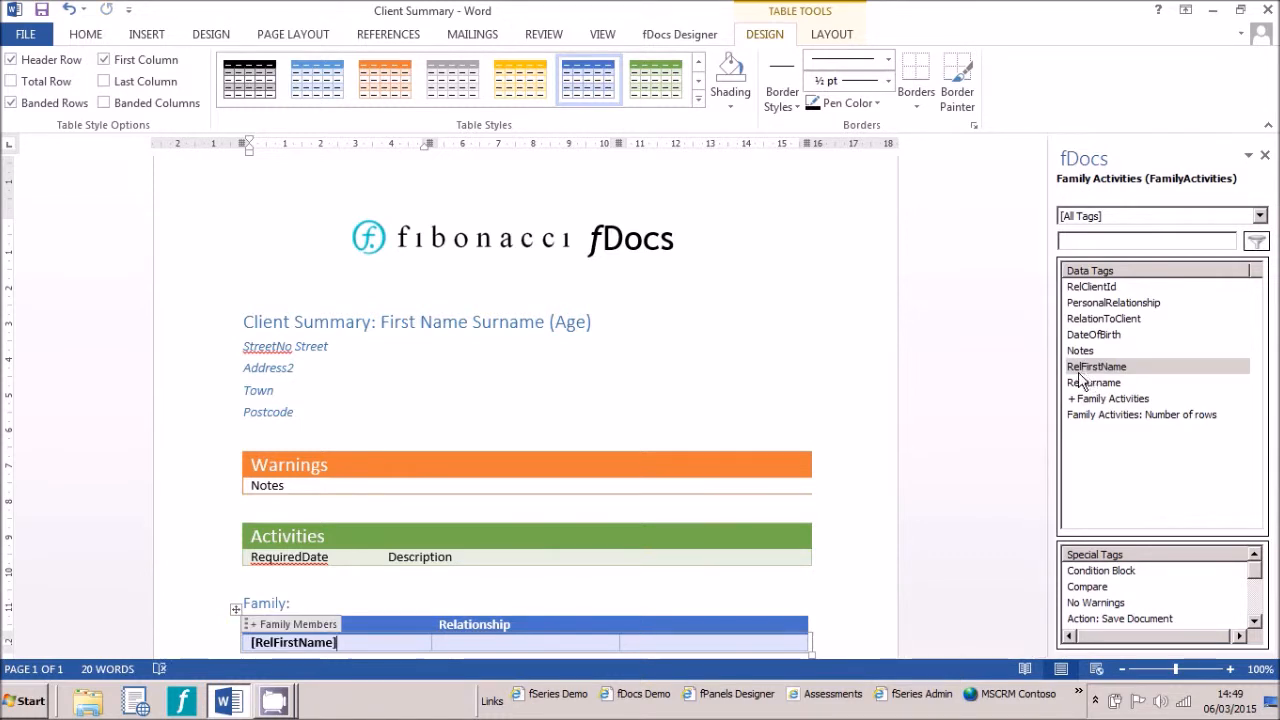
{"action": "double_click", "coordinate": [1081, 383]}
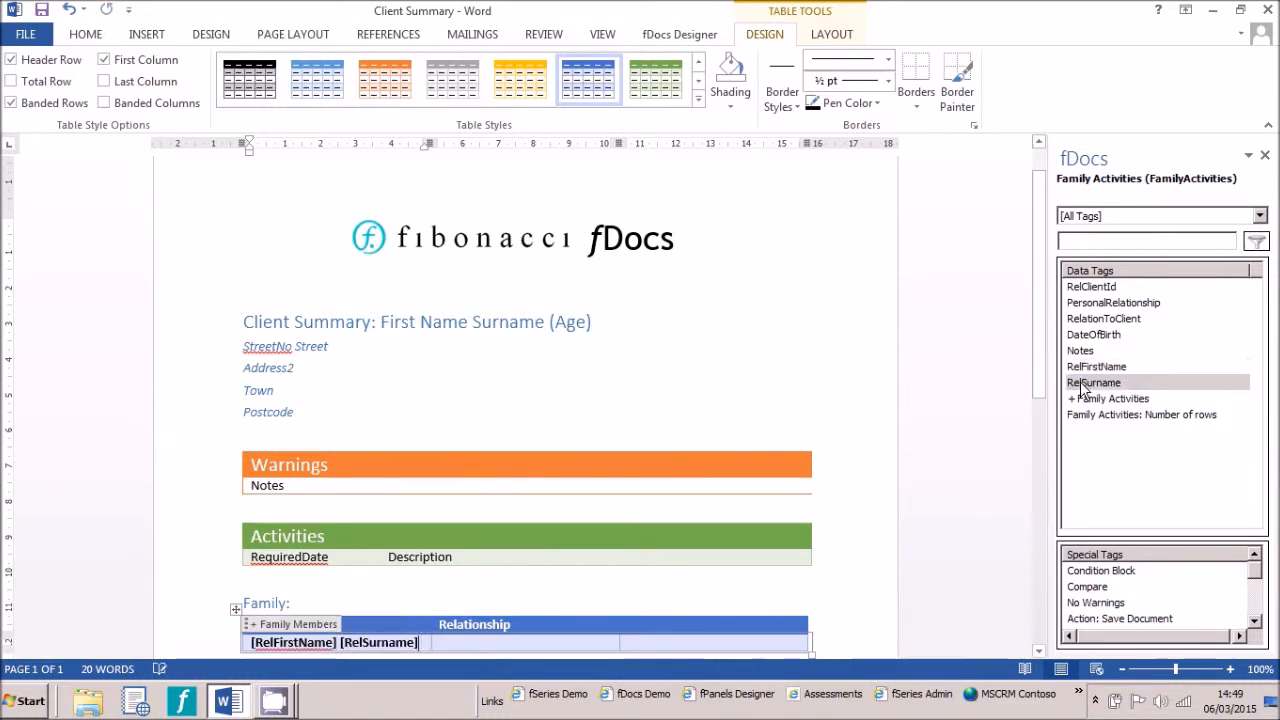
{"action": "left_click", "coordinate": [574, 643]}
{"action": "left_click", "coordinate": [1088, 324]}
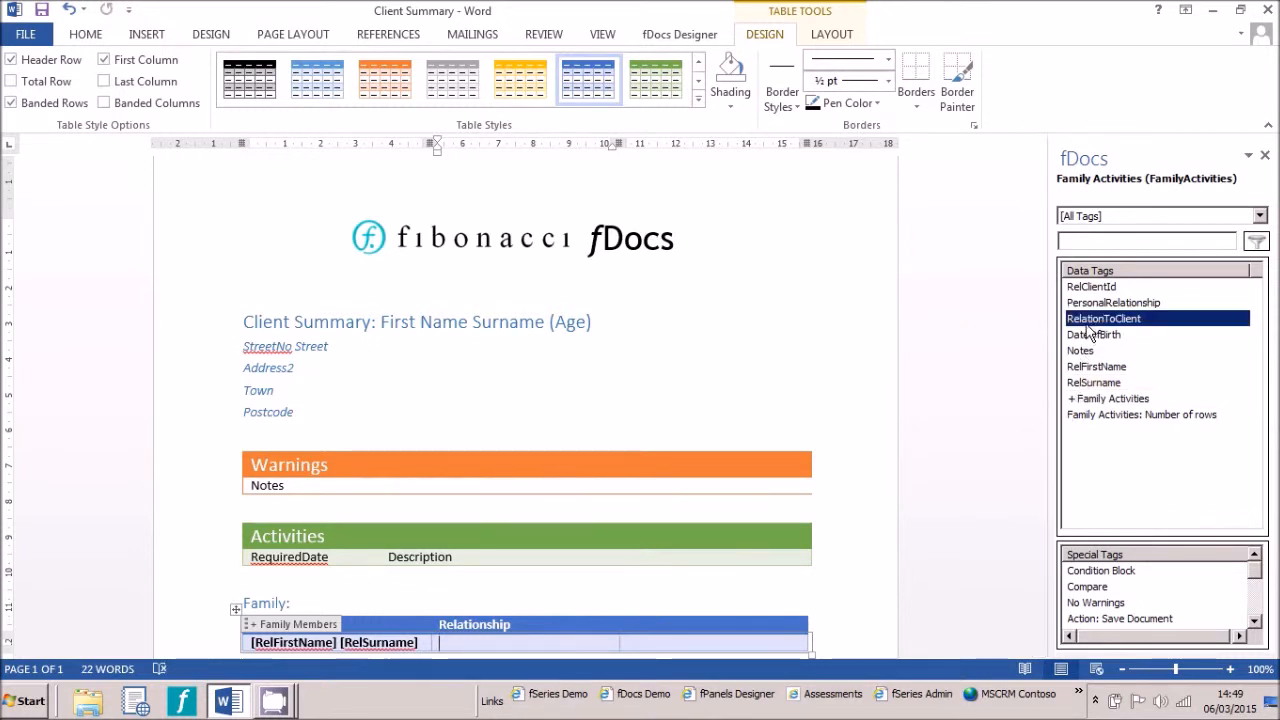
{"action": "double_click", "coordinate": [1090, 321]}
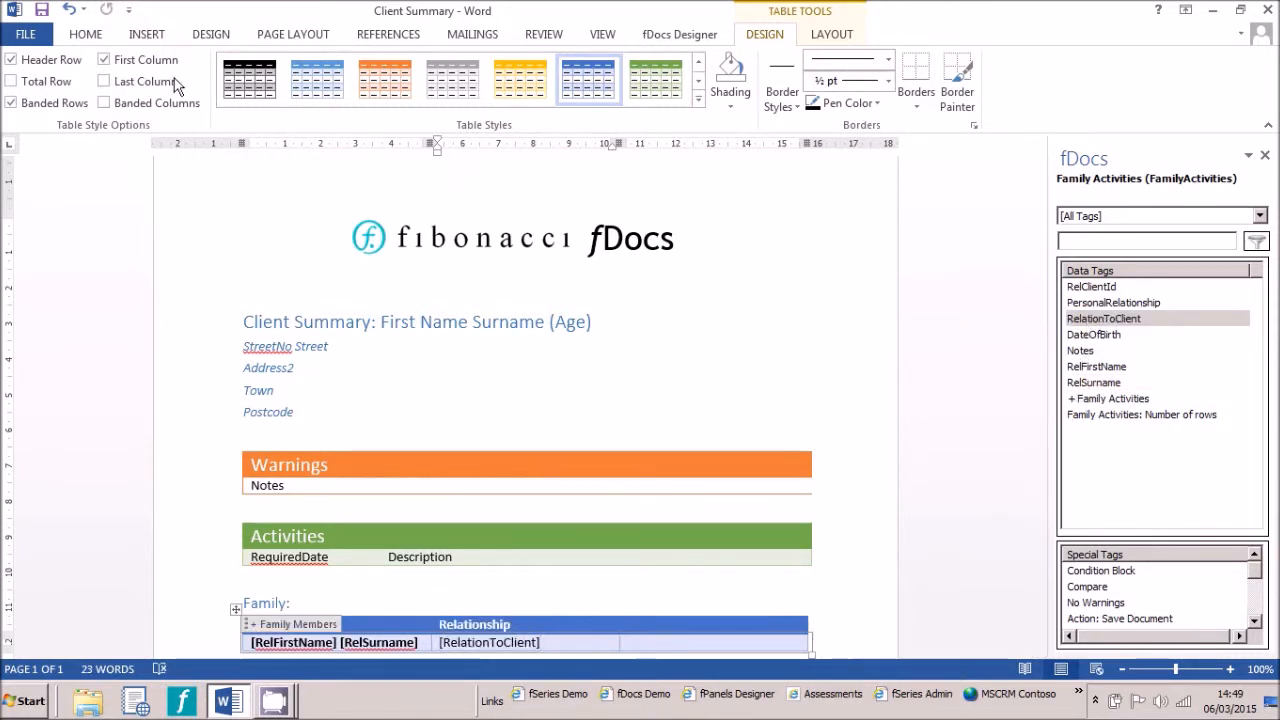
Preview the template again for the default client, review the Family table, and close the preview
{"action": "left_click", "coordinate": [662, 36]}
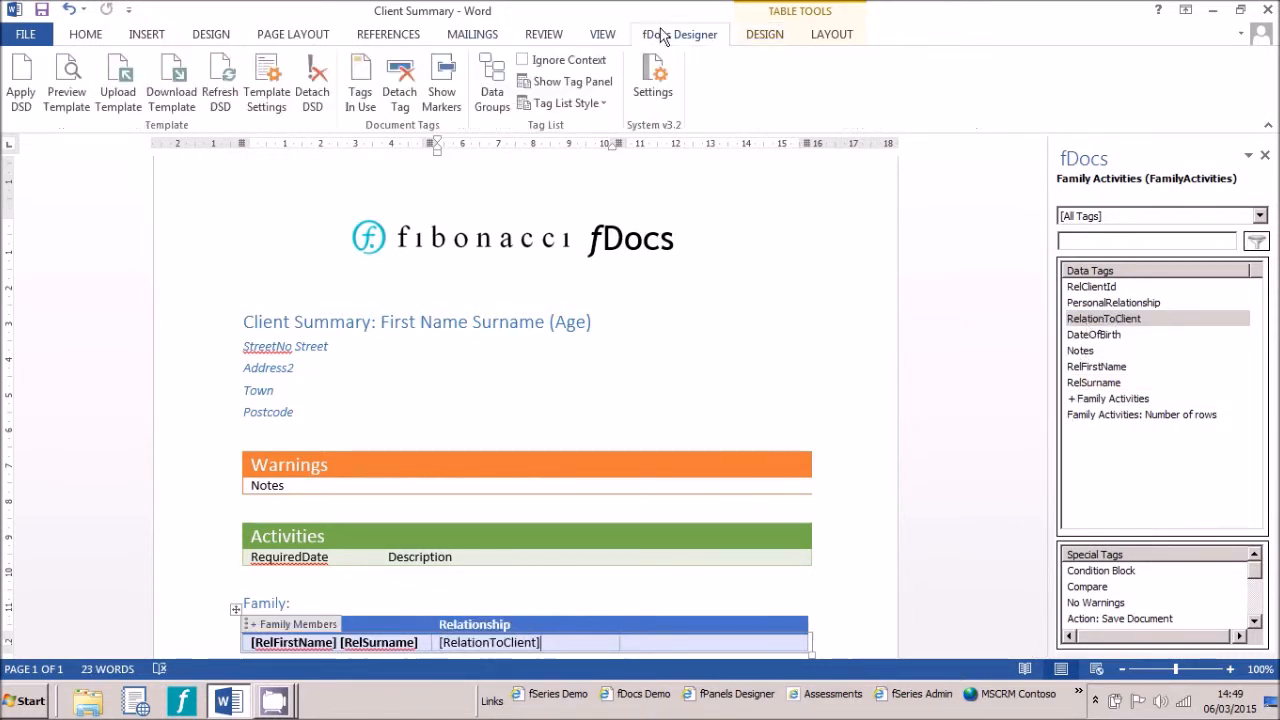
{"action": "left_click", "coordinate": [75, 79]}
{"action": "left_click", "coordinate": [193, 245]}
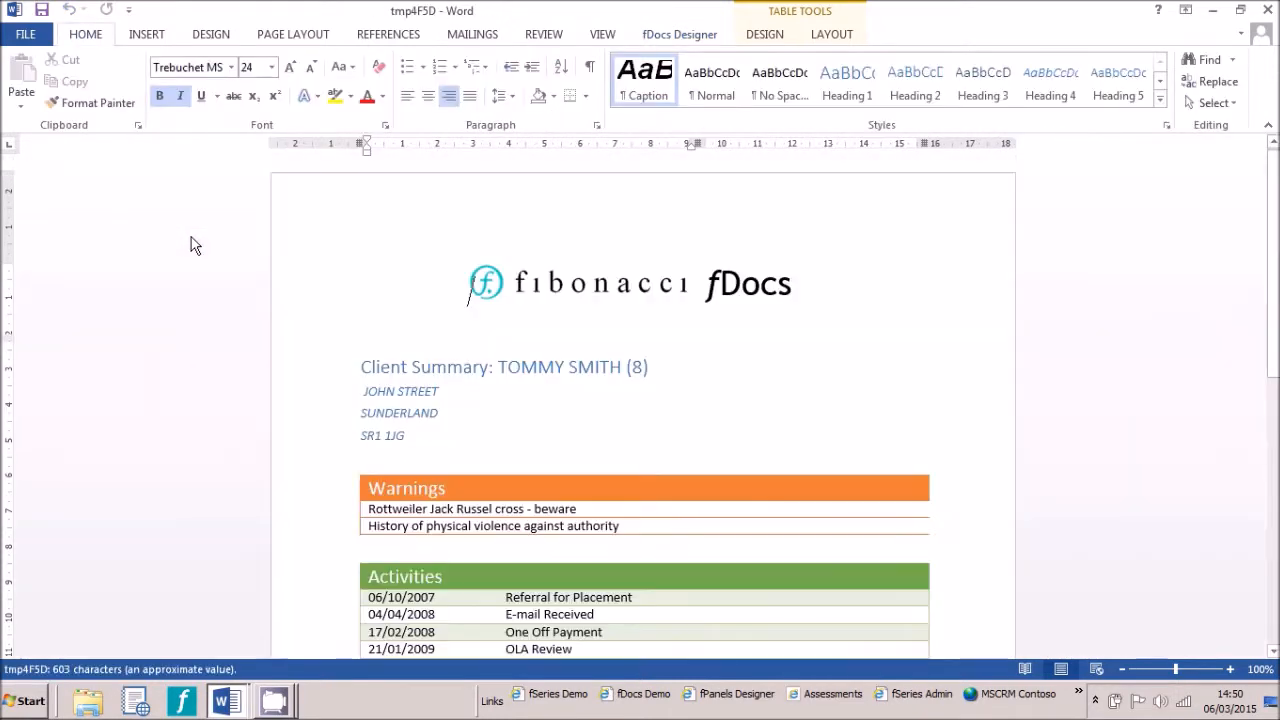
{"action": "scroll", "coordinate": [508, 455], "scroll_direction": "down", "scroll_amount": 4}
{"action": "scroll", "coordinate": [508, 461], "scroll_direction": "down", "scroll_amount": 3}
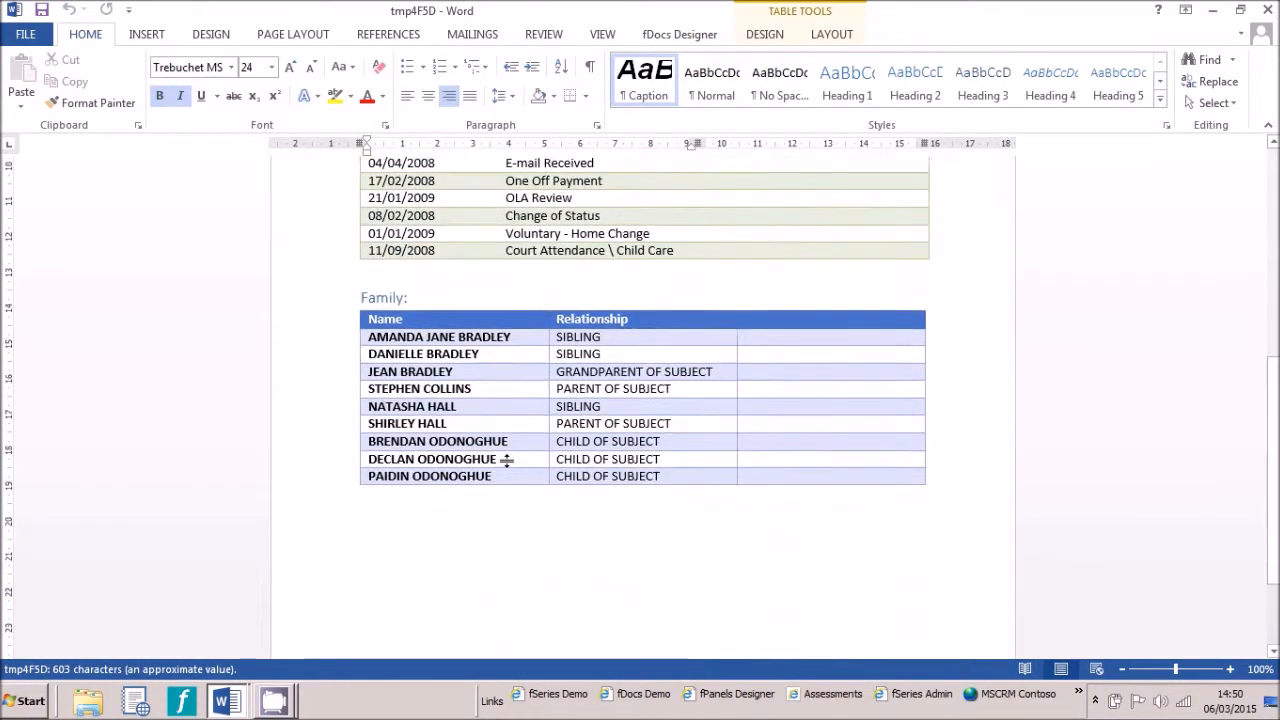
{"action": "left_click", "coordinate": [1268, 10]}
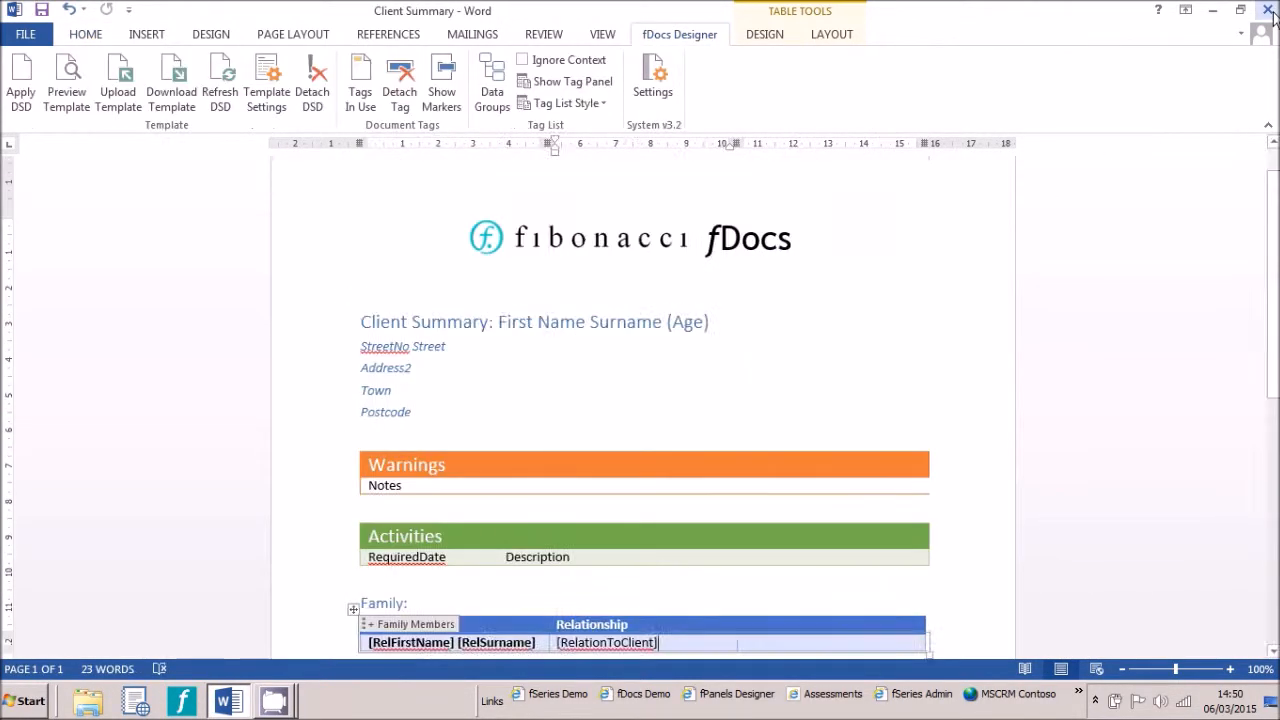
Title the third header column Activities and move its left column border leftwards
{"action": "left_click", "coordinate": [737, 628]}
{"action": "type", "text": "Activities"}
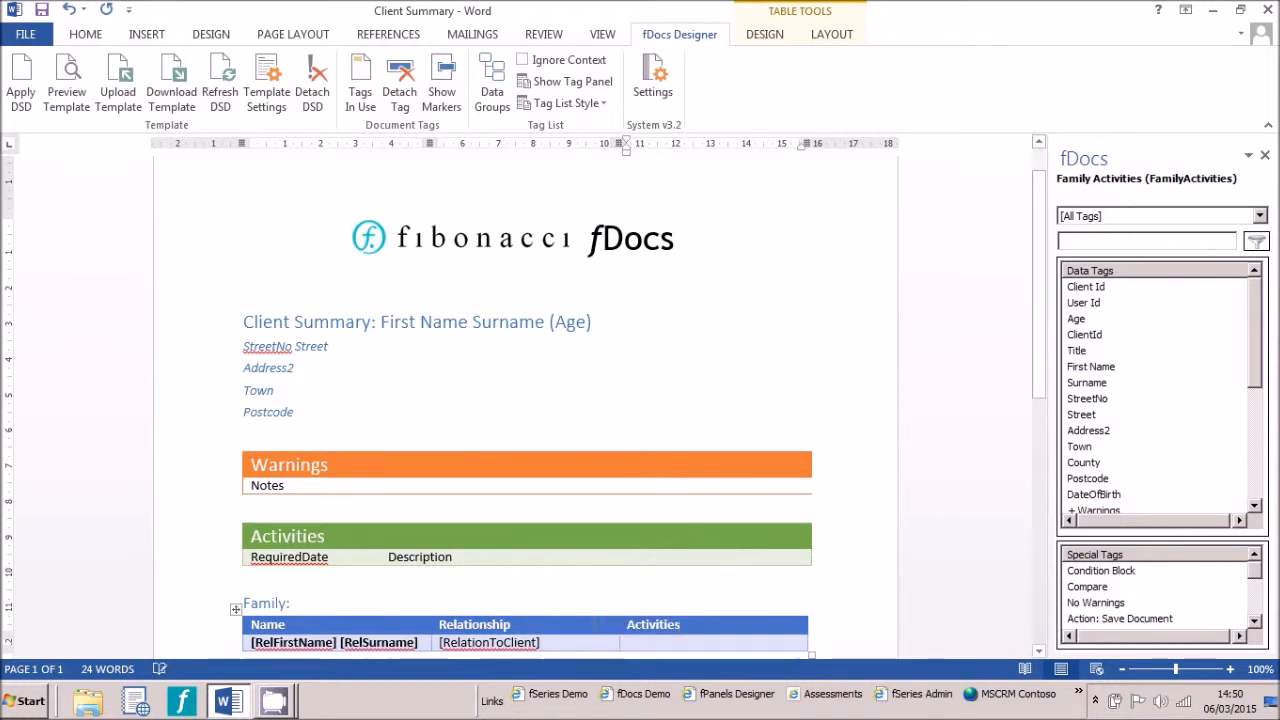
{"action": "left_click_drag", "start_coordinate": [618, 628], "coordinate": [583, 629]}
Insert a nested 2x1 table into the Activities cell of the family row
{"action": "left_click", "coordinate": [606, 643]}
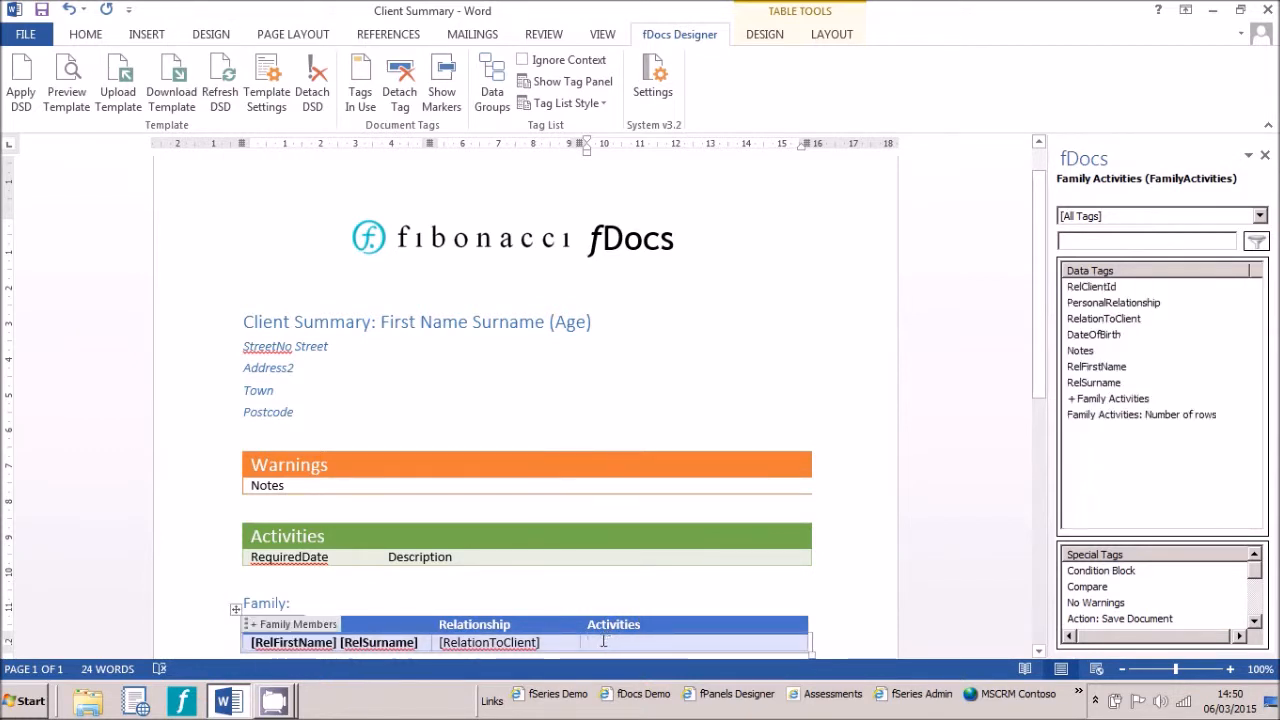
{"action": "left_click", "coordinate": [144, 35]}
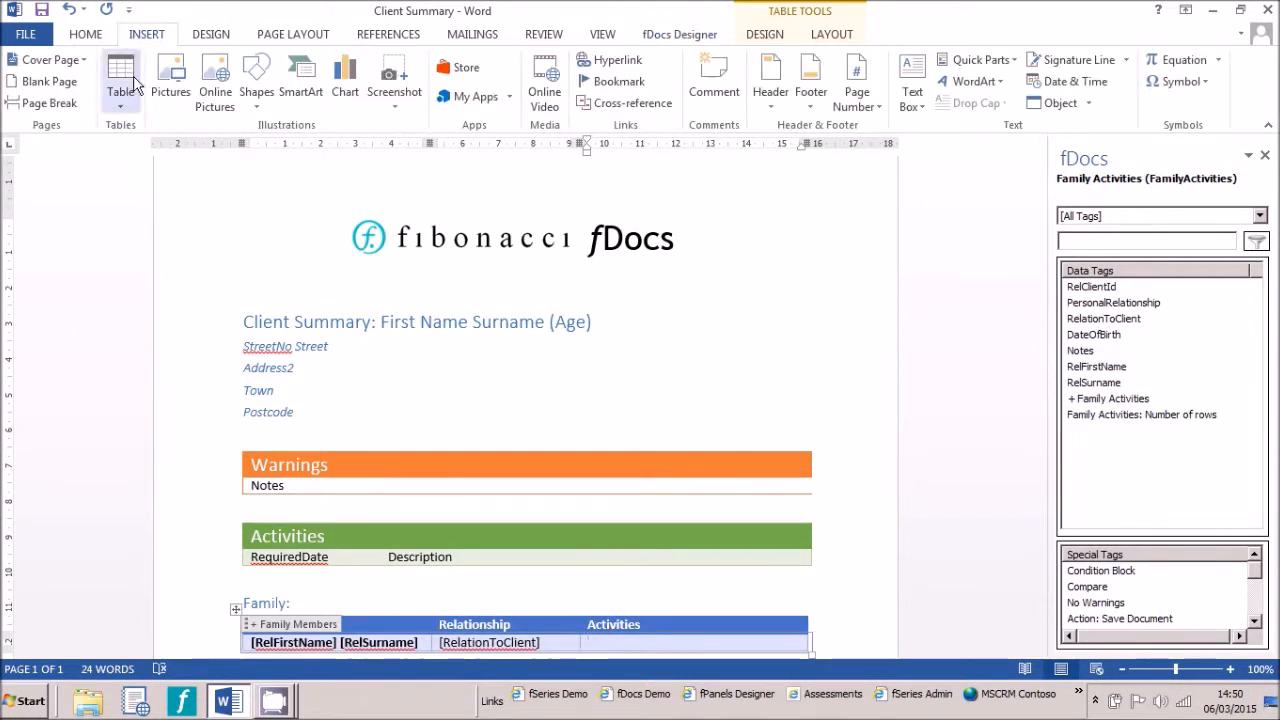
{"action": "left_click", "coordinate": [127, 105]}
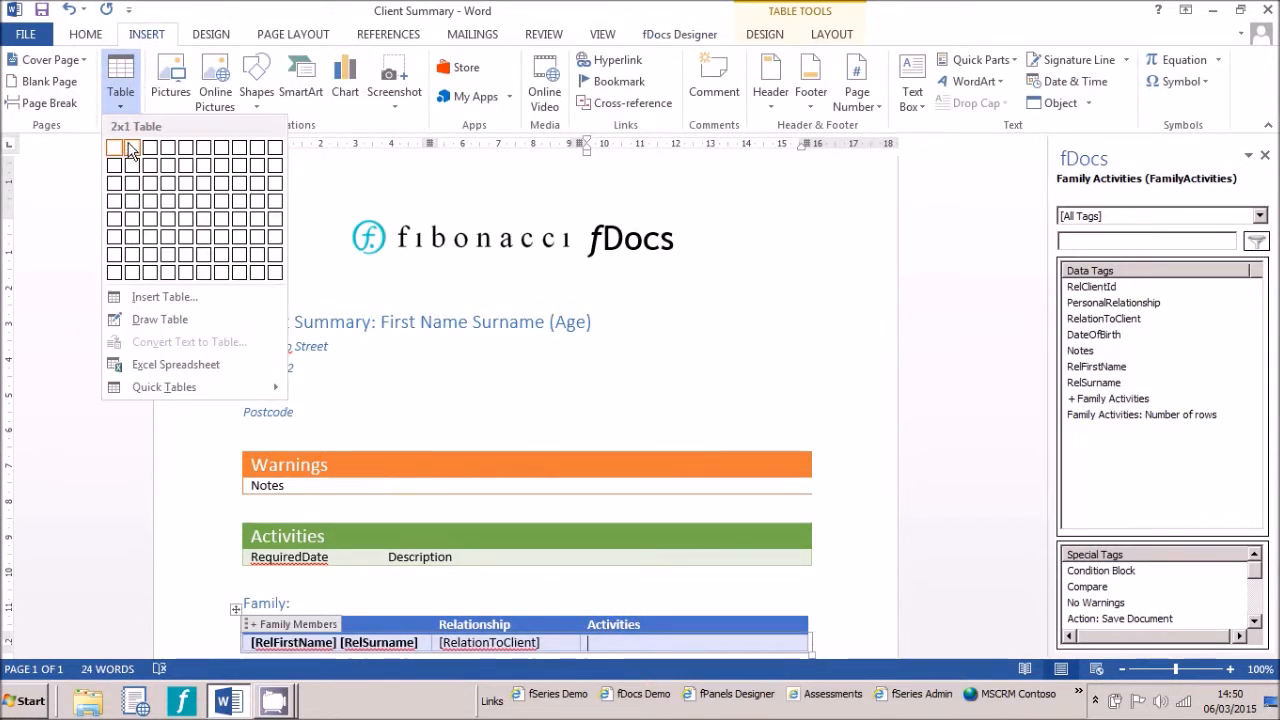
{"action": "left_click", "coordinate": [129, 151]}
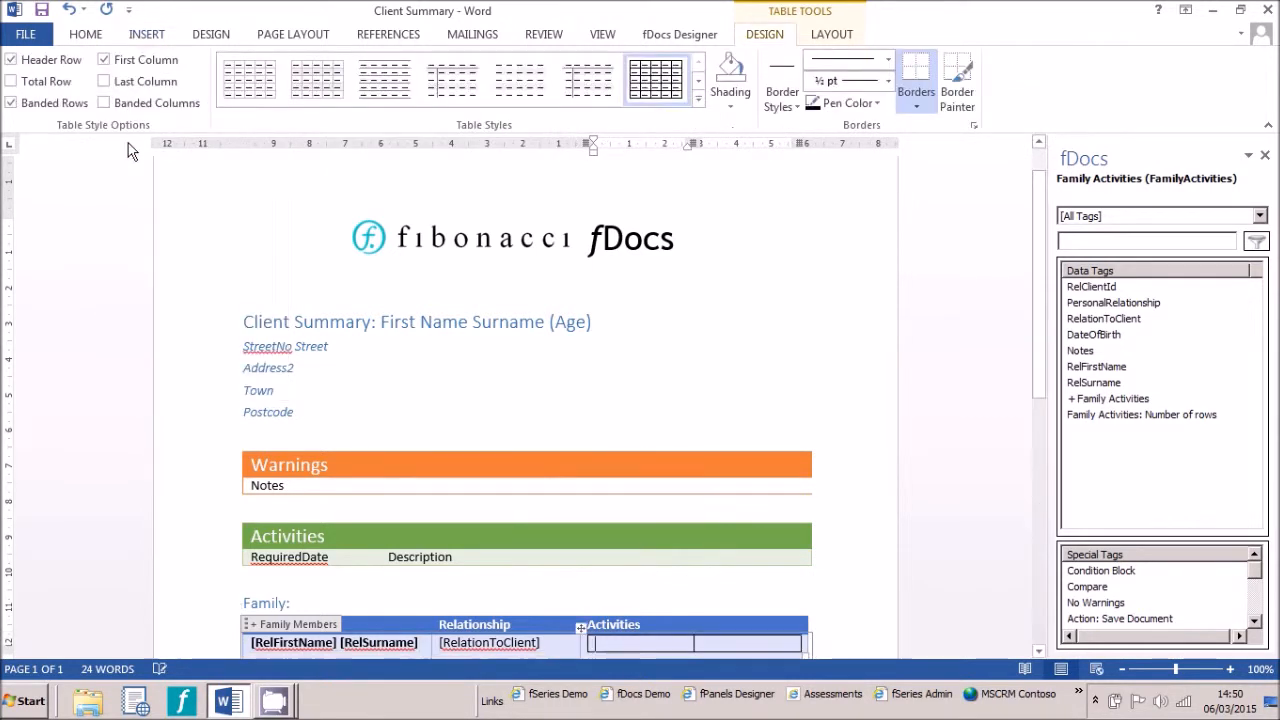
Apply the Family Activities repeating tag to the nested table
{"action": "left_click", "coordinate": [578, 645]}
{"action": "left_click", "coordinate": [1082, 400]}
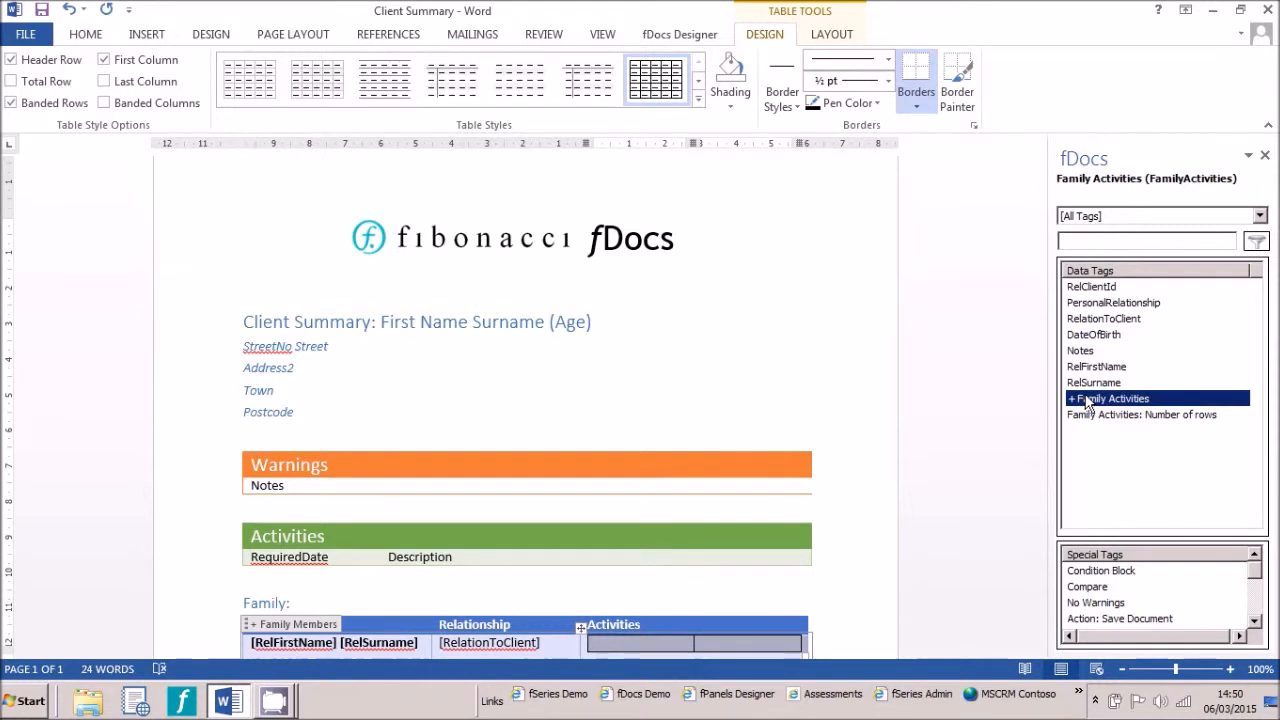
{"action": "double_click", "coordinate": [1085, 401]}
Tag the nested table's cells with the RequiredDate and Description data tags
{"action": "left_click", "coordinate": [1088, 337]}
{"action": "double_click", "coordinate": [1088, 340]}
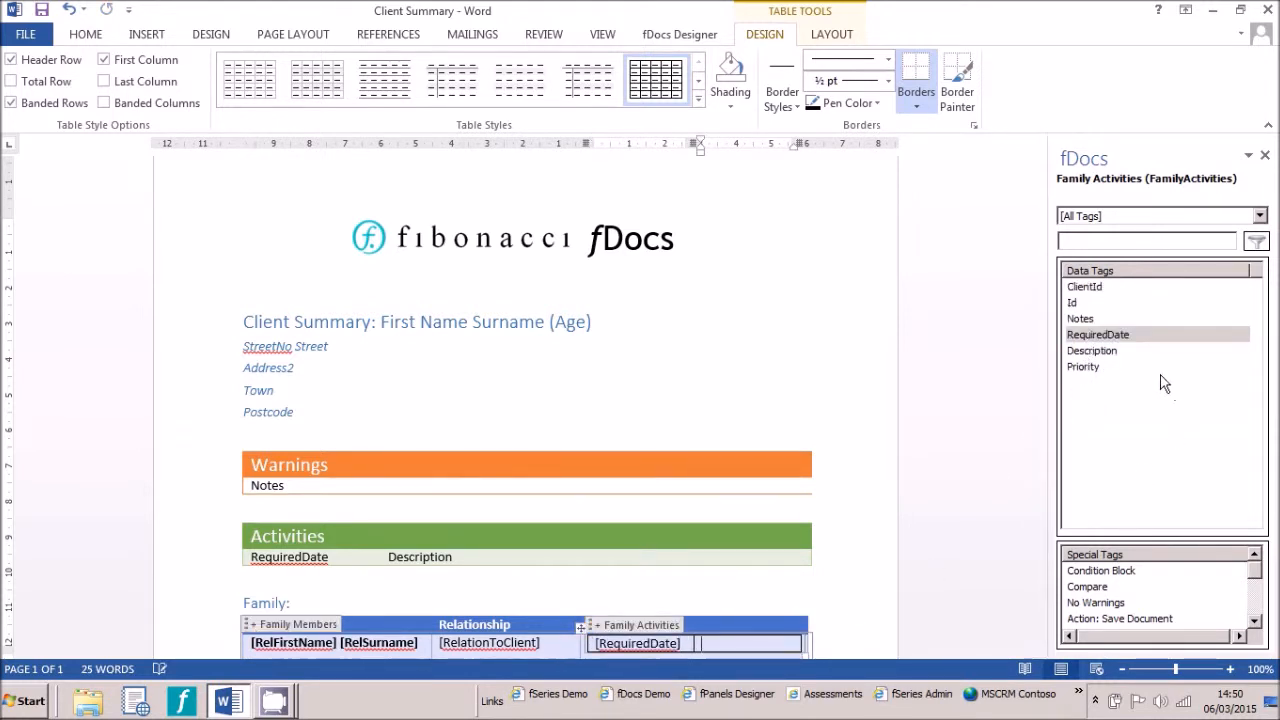
{"action": "double_click", "coordinate": [1099, 351]}
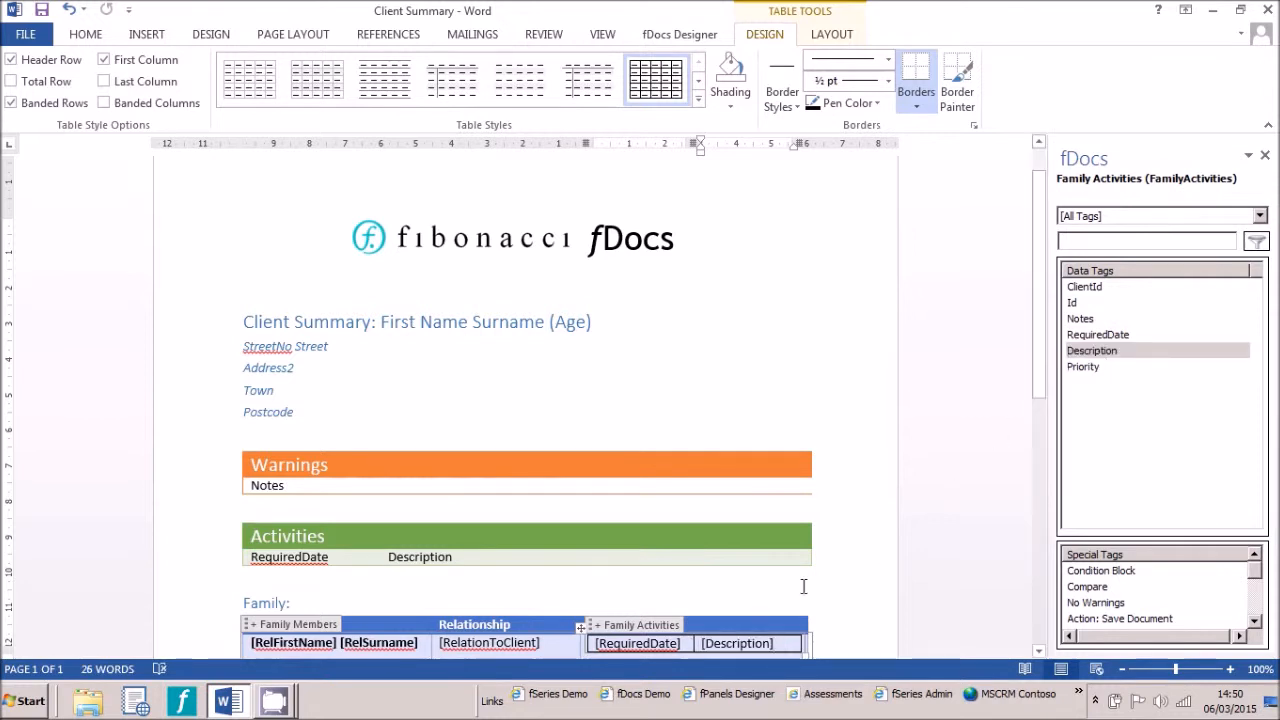
Remove all borders from the nested Family Activities table
{"action": "left_click", "coordinate": [580, 626]}
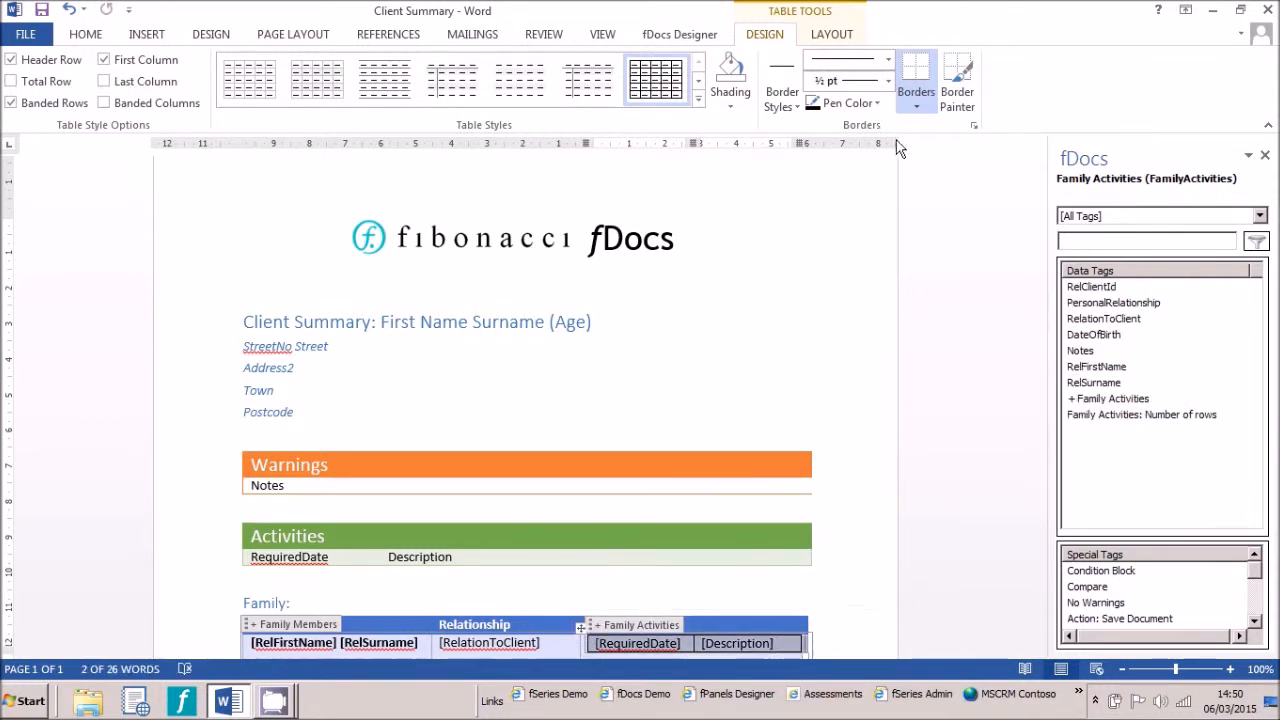
{"action": "left_click", "coordinate": [913, 104]}
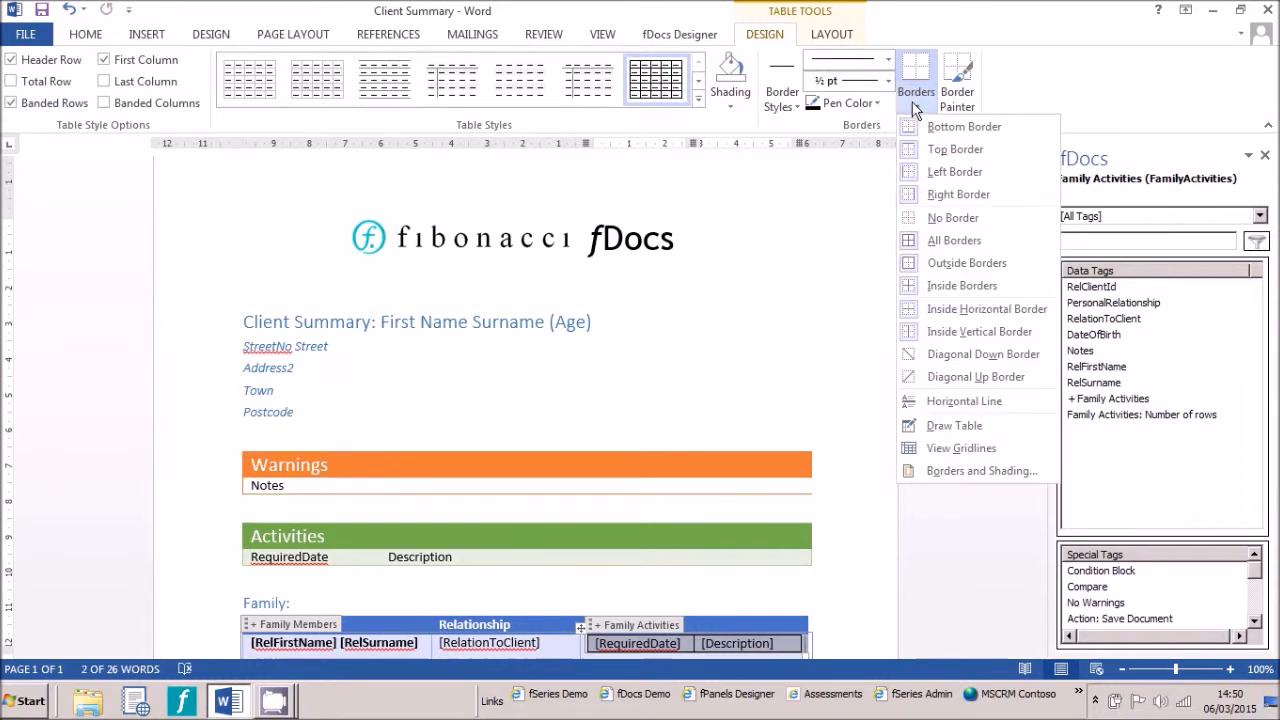
{"action": "left_click", "coordinate": [941, 218]}
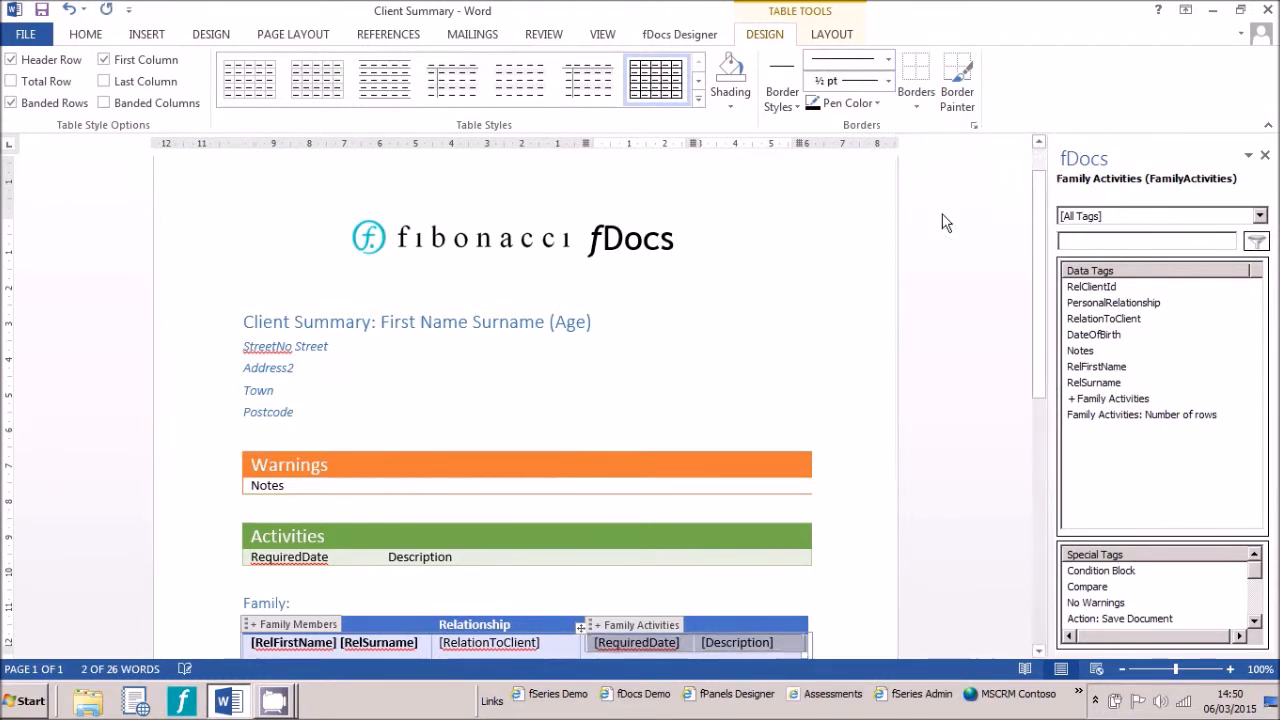
Generate a Word preview of the template for the preset client and review the Family table's activities
{"action": "left_click", "coordinate": [672, 36]}
{"action": "left_click", "coordinate": [68, 82]}
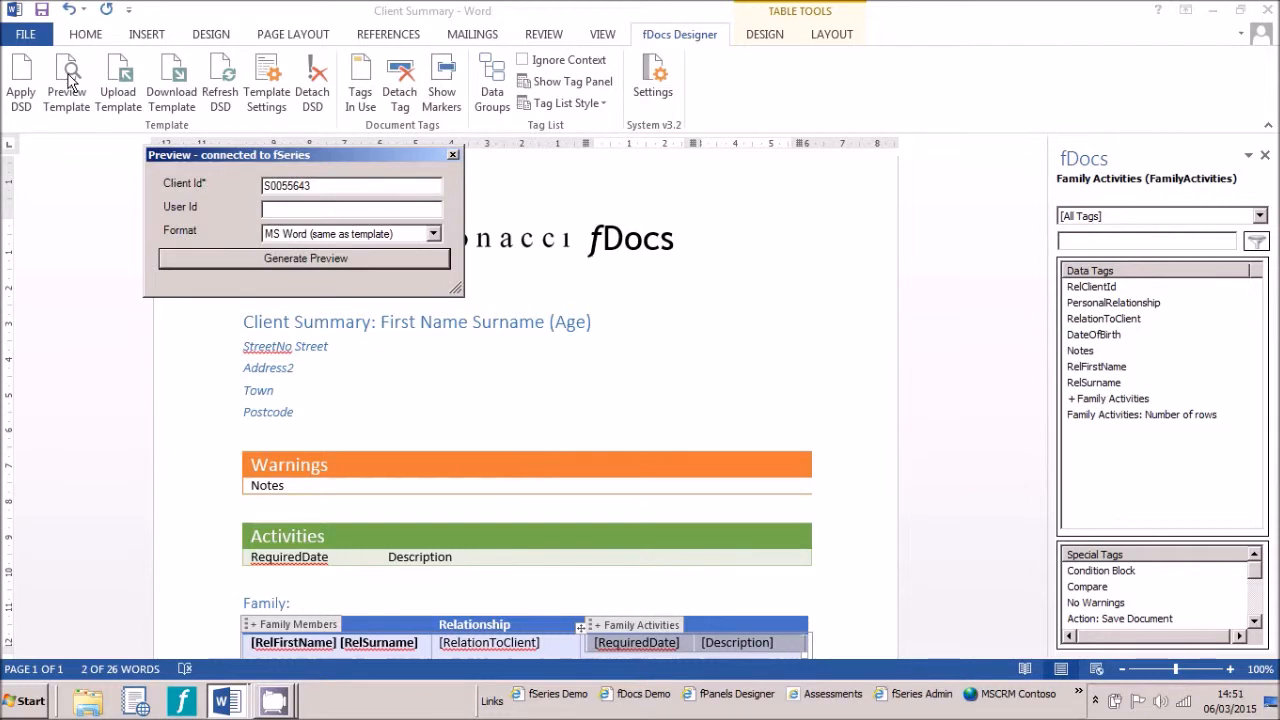
{"action": "left_click", "coordinate": [196, 256]}
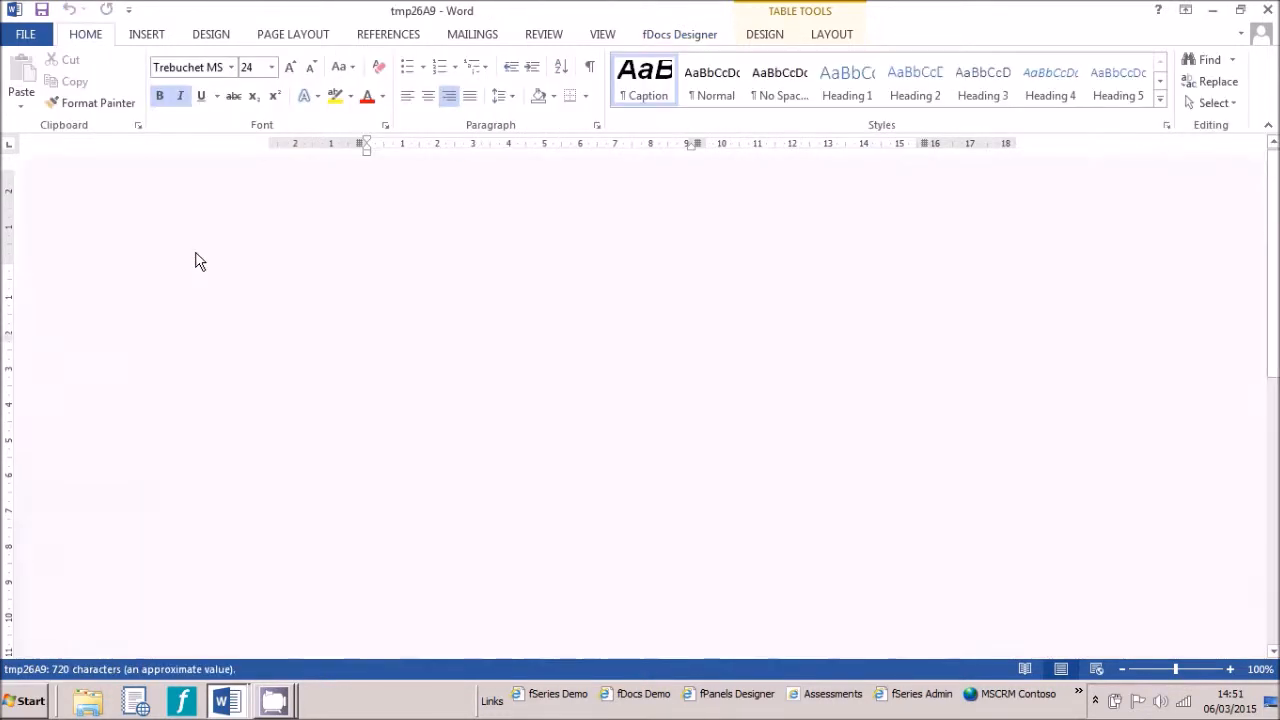
{"action": "scroll", "coordinate": [223, 377], "scroll_direction": "down", "scroll_amount": 6}
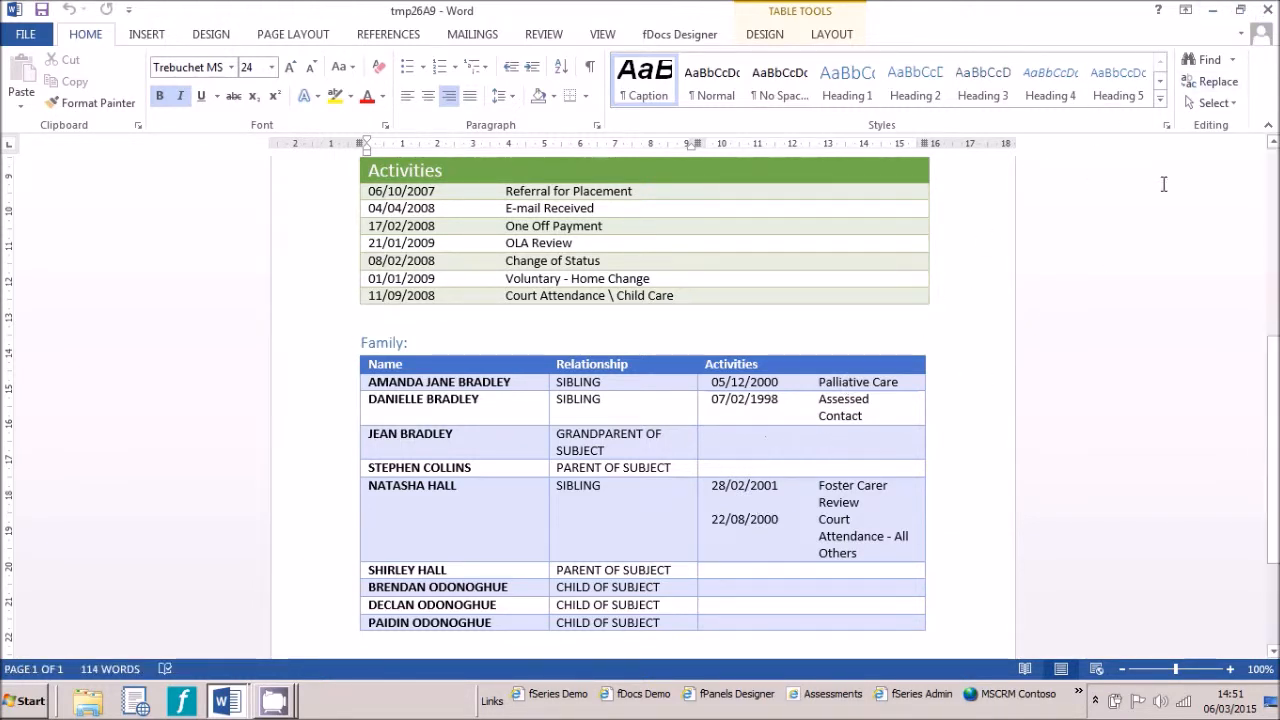
{"action": "left_click", "coordinate": [1267, 10]}
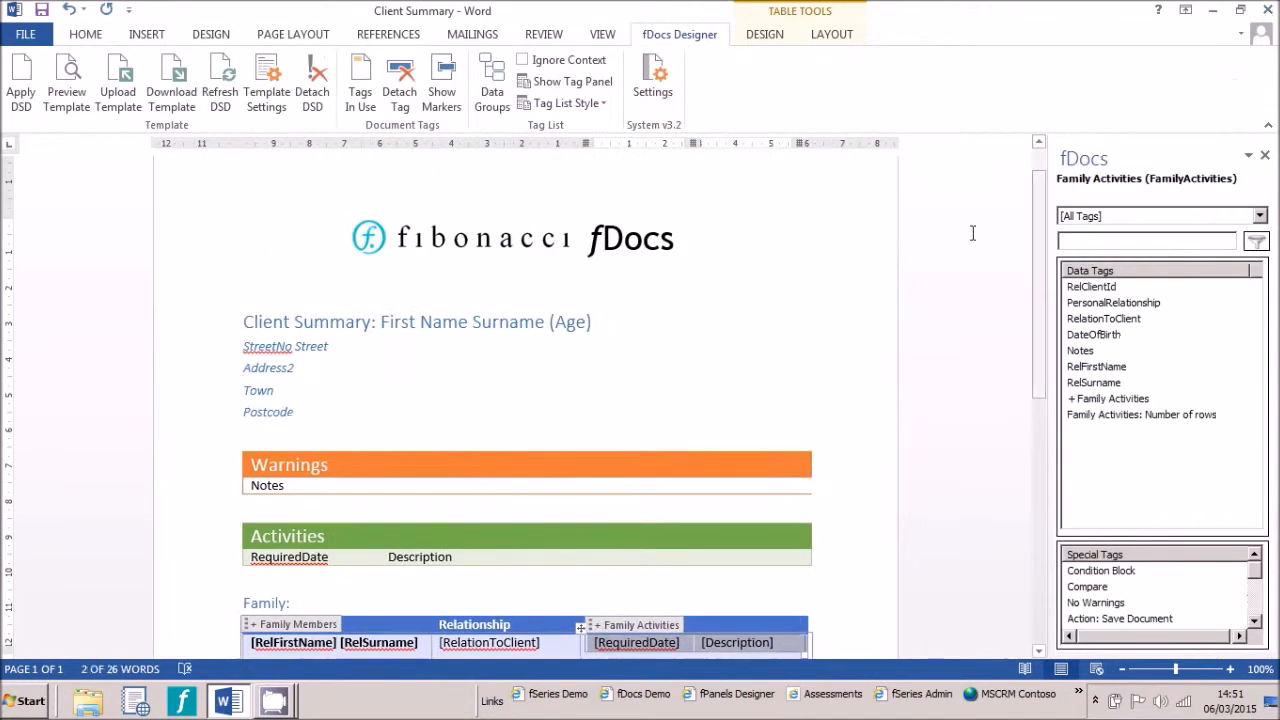
Add a new row beneath the nested activities table and merge its two cells into one
{"action": "scroll", "coordinate": [437, 460], "scroll_direction": "down", "scroll_amount": 3}
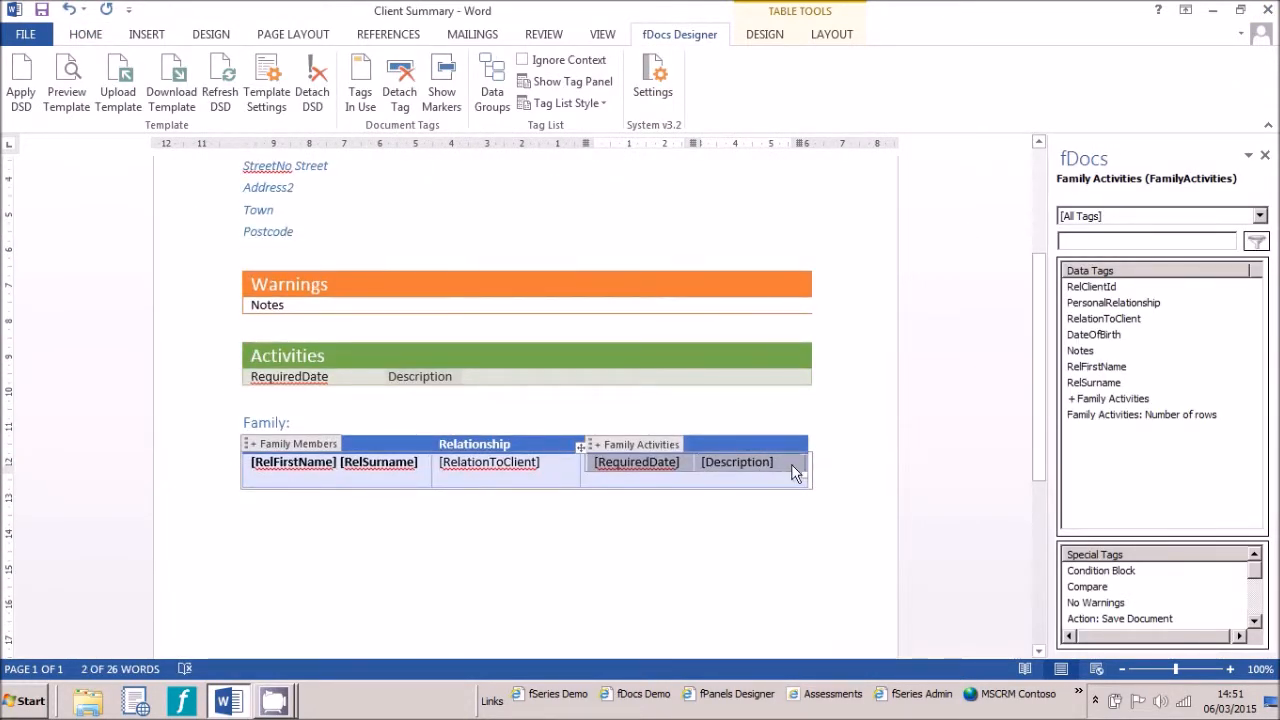
{"action": "left_click", "coordinate": [786, 466]}
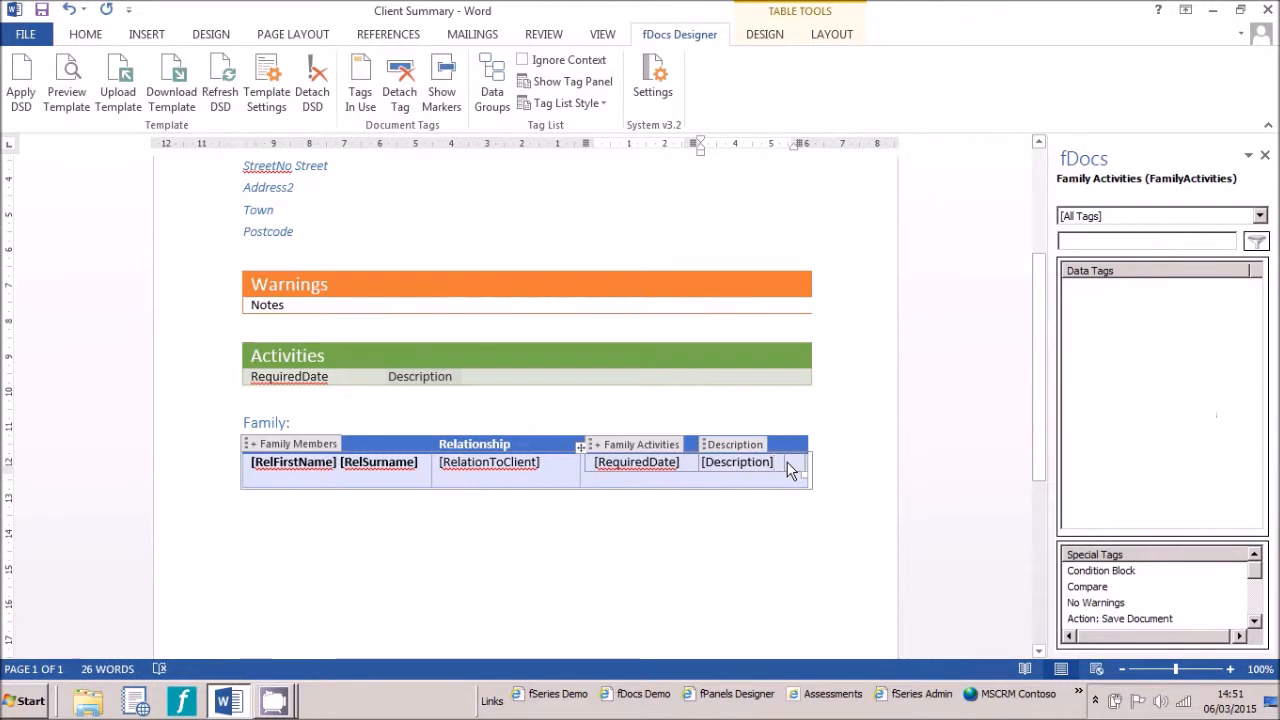
{"action": "key", "text": "Return"}
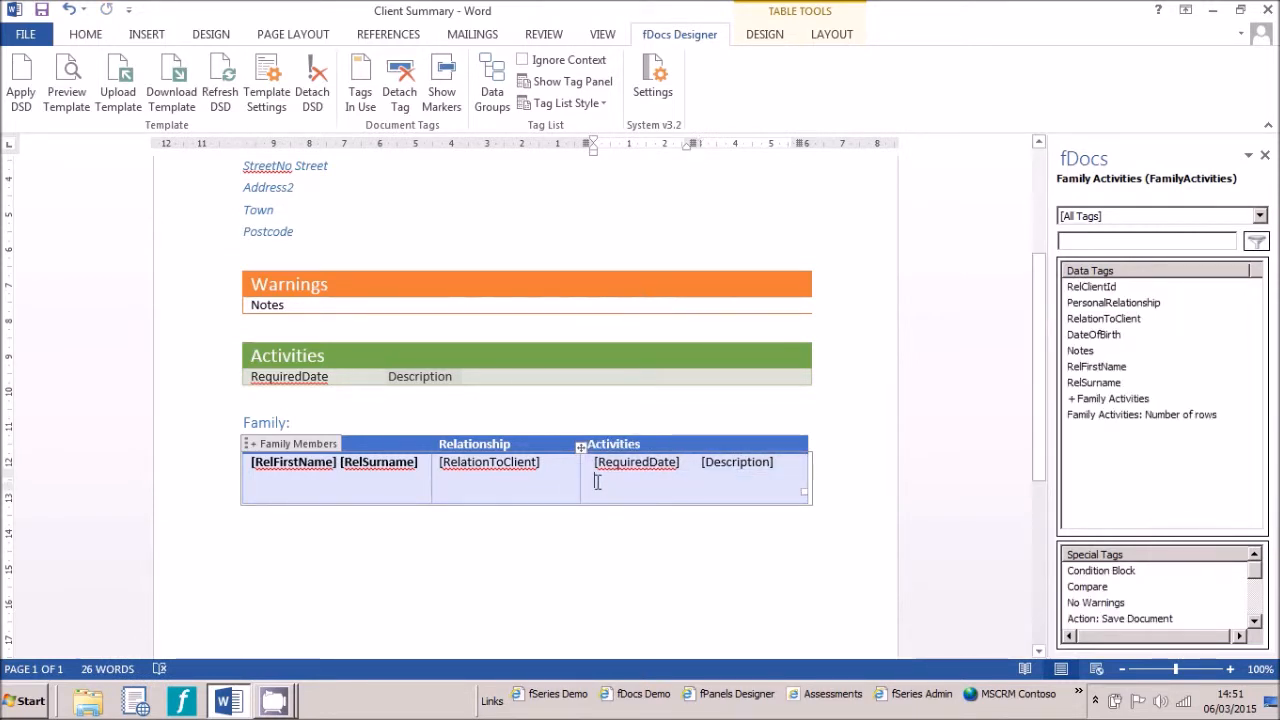
{"action": "left_click_drag", "start_coordinate": [593, 482], "coordinate": [712, 480]}
{"action": "right_click", "coordinate": [712, 480]}
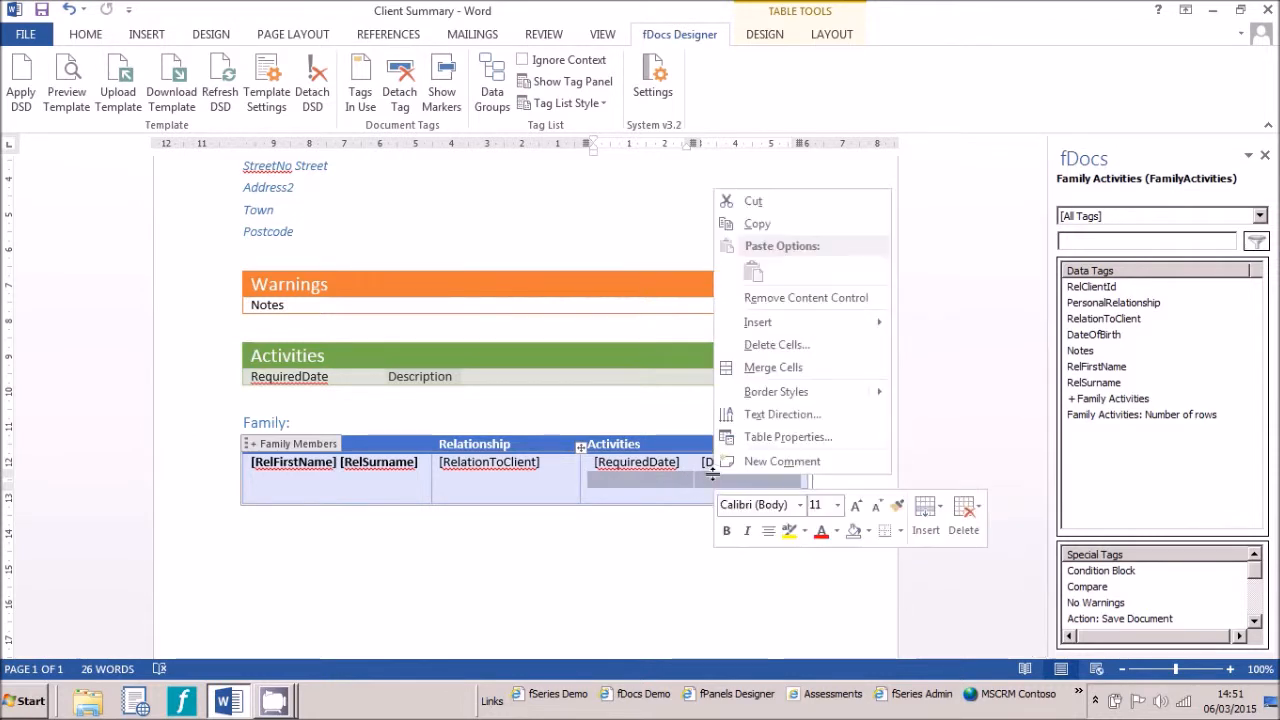
{"action": "left_click", "coordinate": [780, 367]}
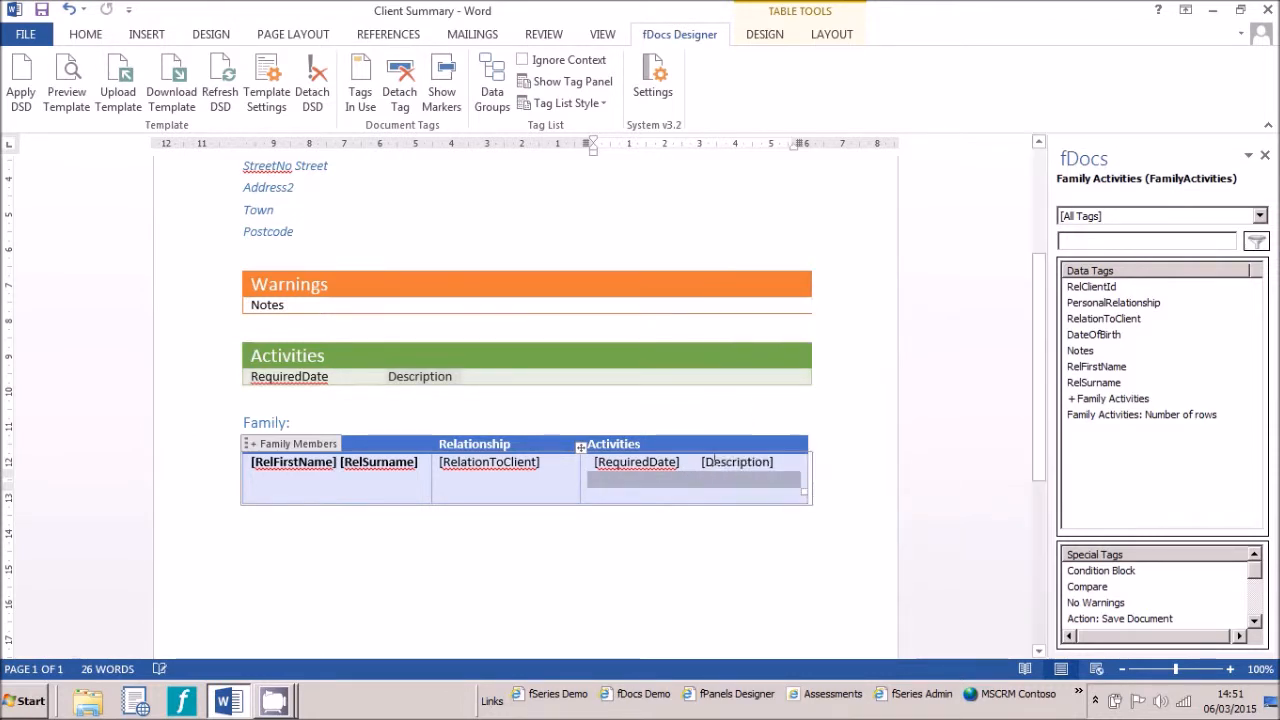
Wrap the merged row in a Compare tag checking Family Activities: Number of rows is equal to 0, compared as Number
{"action": "left_click", "coordinate": [580, 477]}
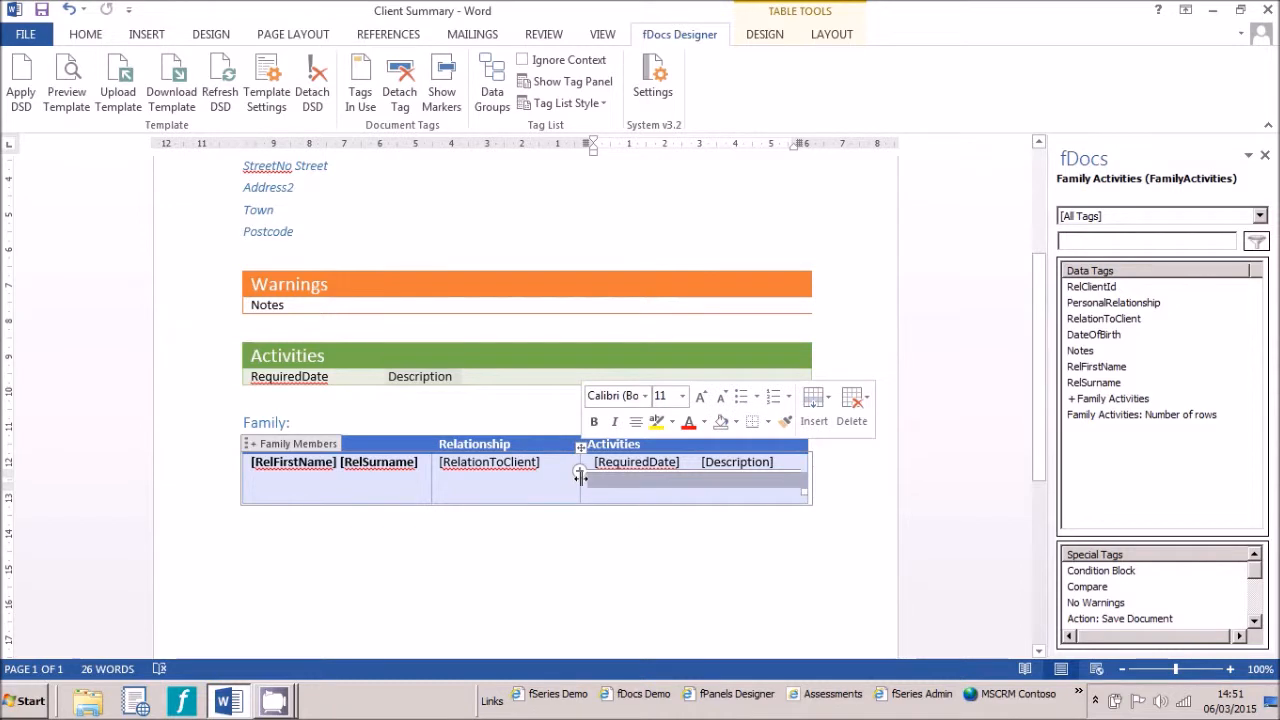
{"action": "double_click", "coordinate": [1090, 588]}
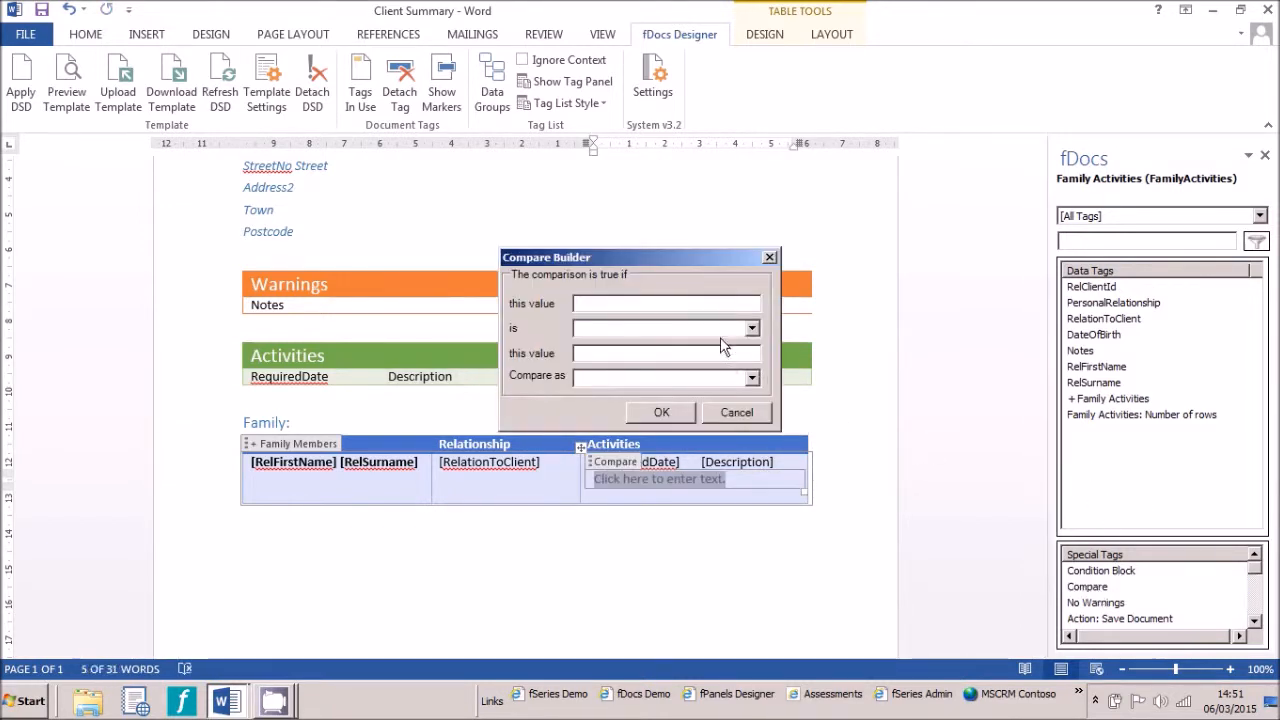
{"action": "double_click", "coordinate": [1120, 415]}
{"action": "left_click", "coordinate": [752, 330]}
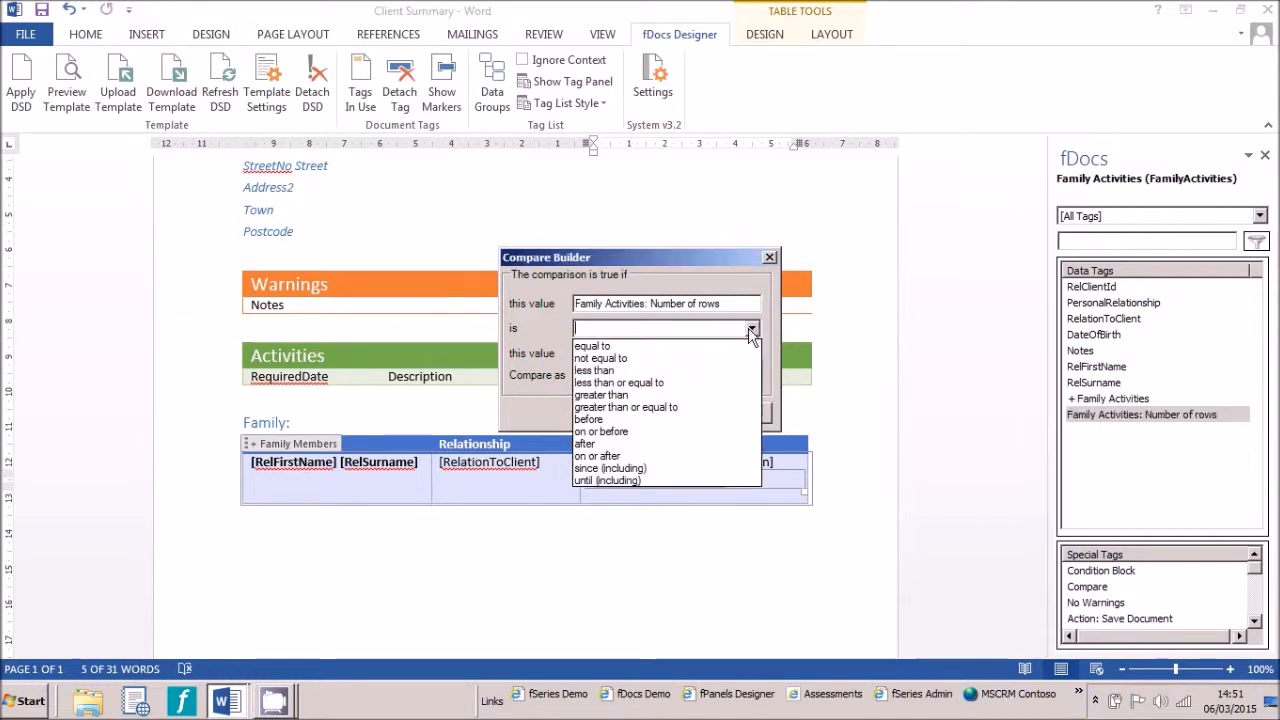
{"action": "left_click", "coordinate": [715, 348]}
{"action": "type", "text": "0"}
{"action": "key", "text": "Tab"}
{"action": "left_click", "coordinate": [752, 380]}
{"action": "left_click", "coordinate": [705, 409]}
{"action": "left_click", "coordinate": [677, 414]}
Enter the text [No Activities] inside the Compare block
{"action": "left_click", "coordinate": [637, 479]}
{"action": "type", "text": "["}
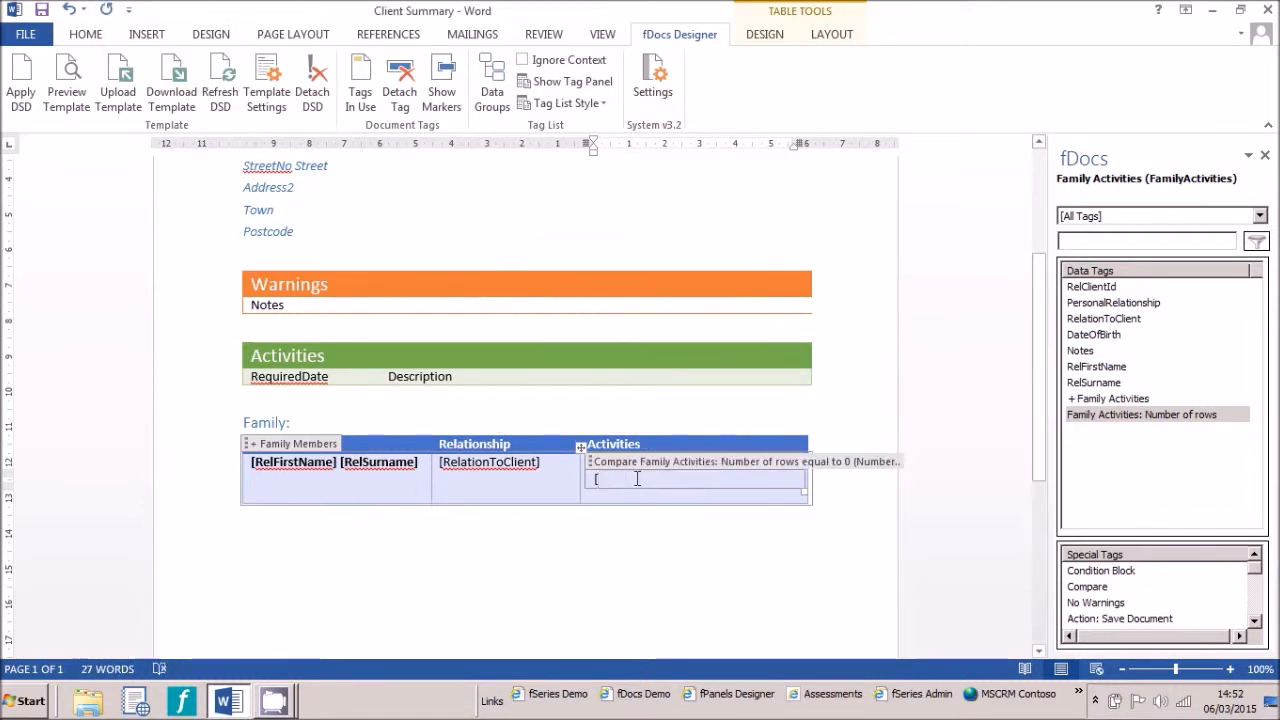
{"action": "type", "text": "No Activities"}
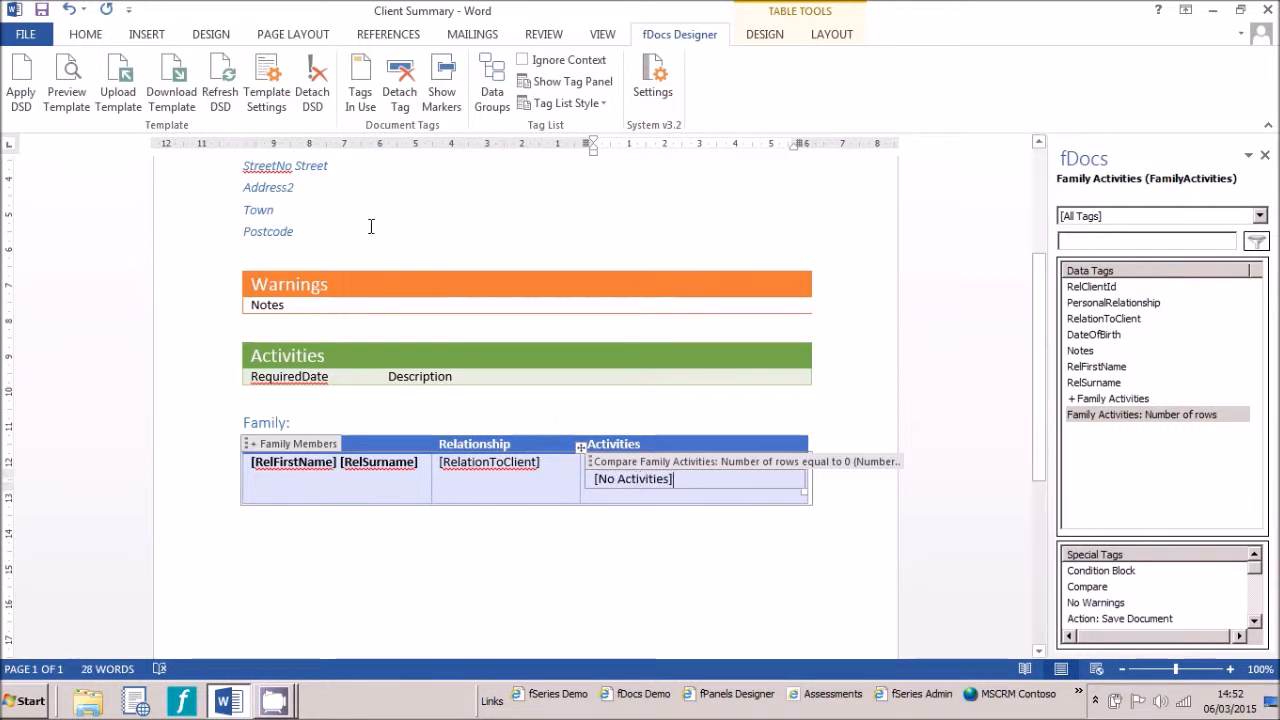
Generate another preview and check the Activities column of the Family table, then close it
{"action": "left_click", "coordinate": [62, 84]}
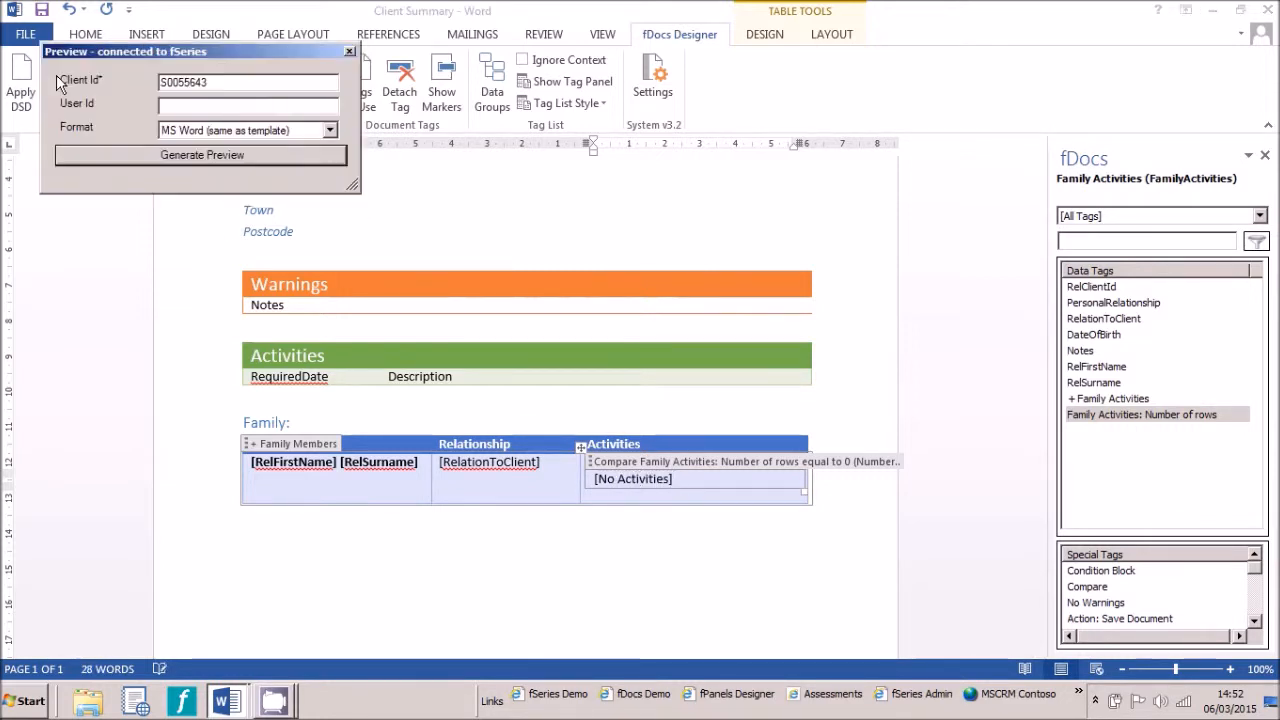
{"action": "left_click", "coordinate": [152, 155]}
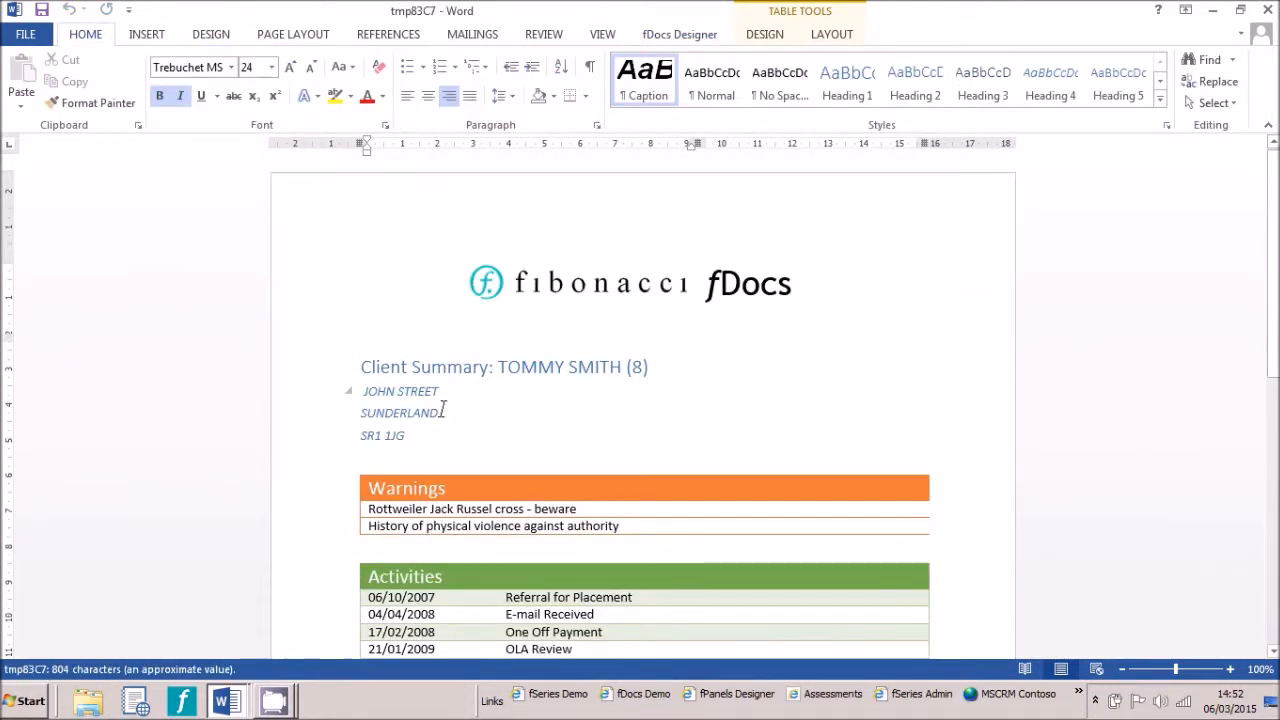
{"action": "scroll", "coordinate": [443, 410], "scroll_direction": "down", "scroll_amount": 5}
{"action": "scroll", "coordinate": [443, 414], "scroll_direction": "down", "scroll_amount": 4}
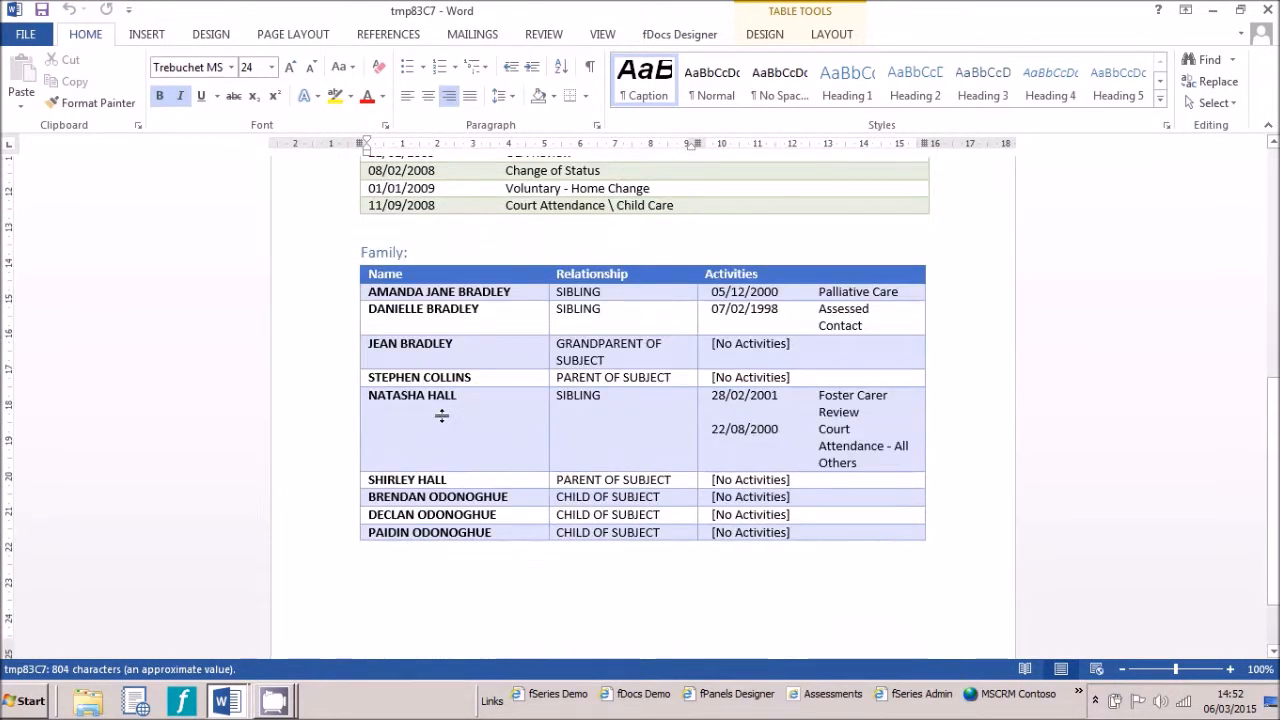
{"action": "scroll", "coordinate": [441, 415], "scroll_direction": "up", "scroll_amount": 10}
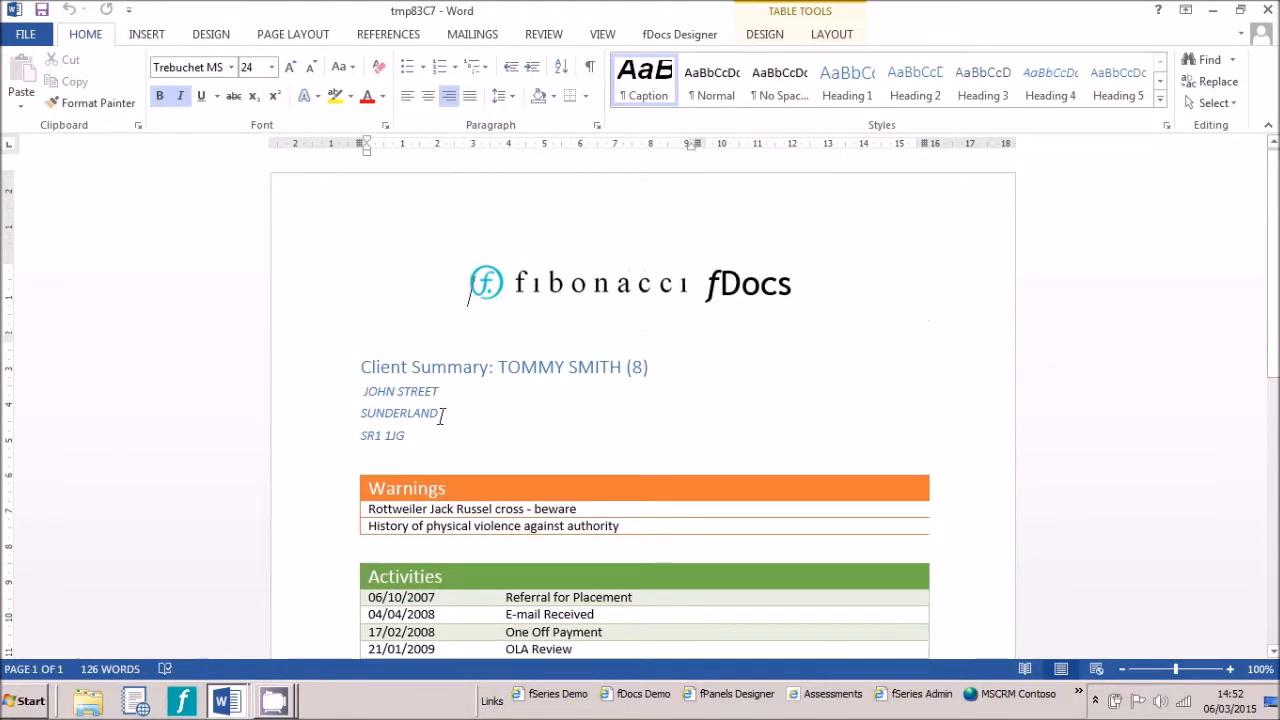
{"action": "left_click", "coordinate": [1266, 11]}
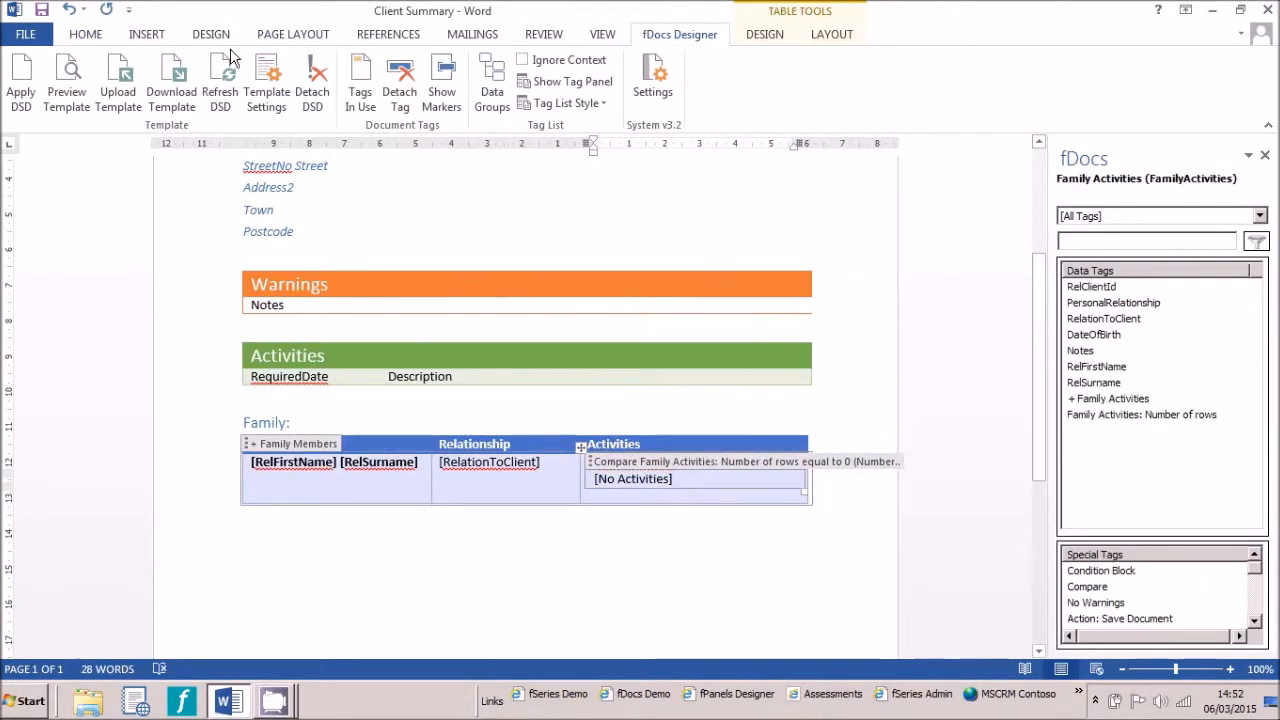
Upload the template to the Published folder as Client Summary.docx, replacing the existing Client Summary
{"action": "left_click", "coordinate": [120, 82]}
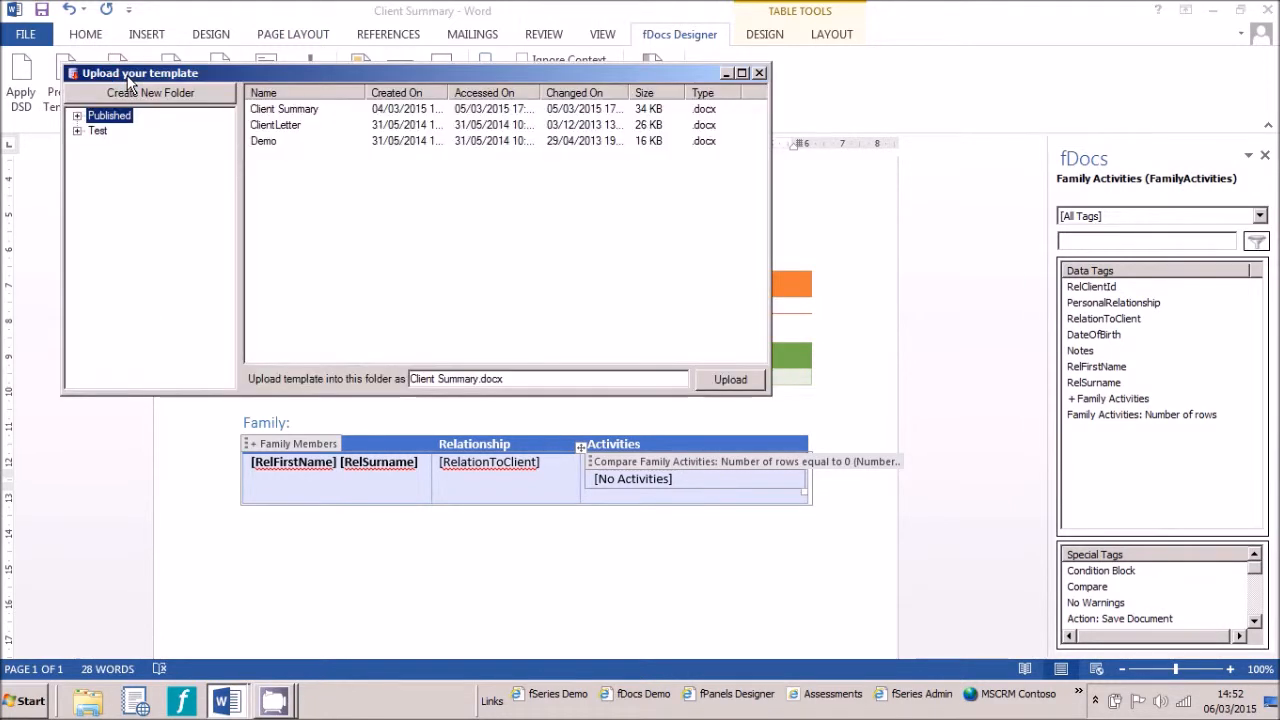
{"action": "left_click", "coordinate": [262, 110]}
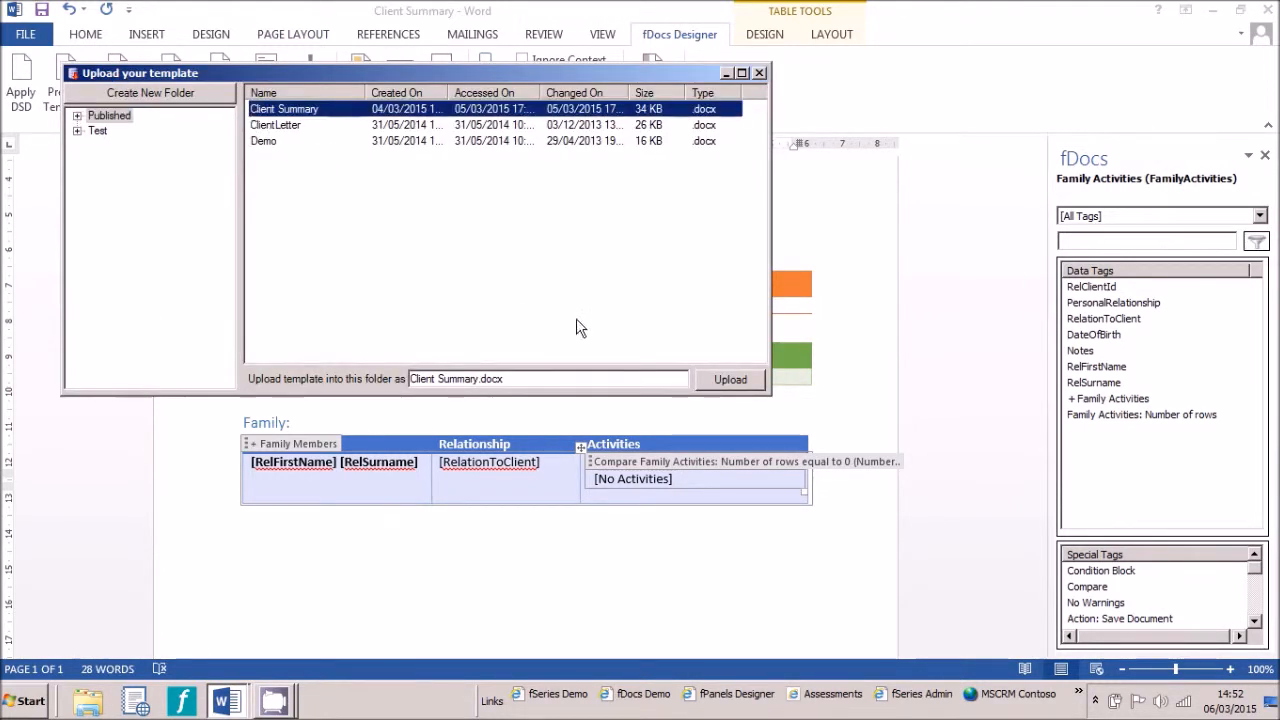
{"action": "left_click", "coordinate": [715, 381]}
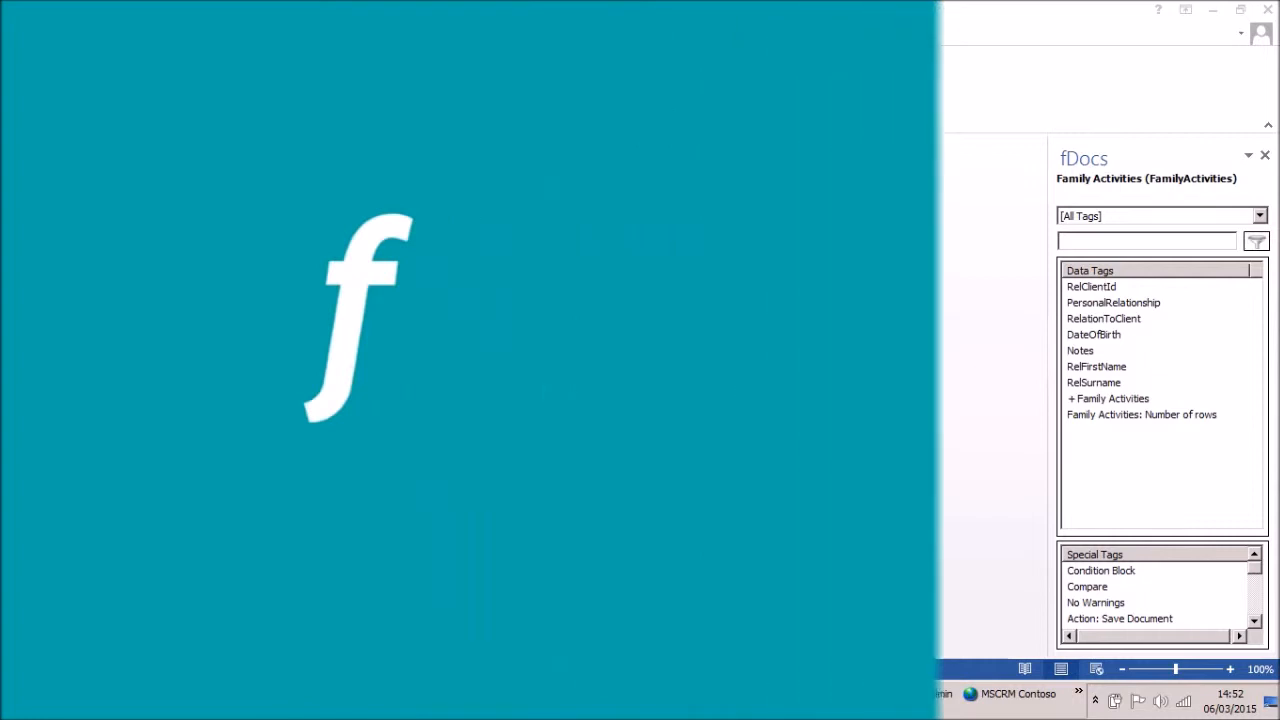